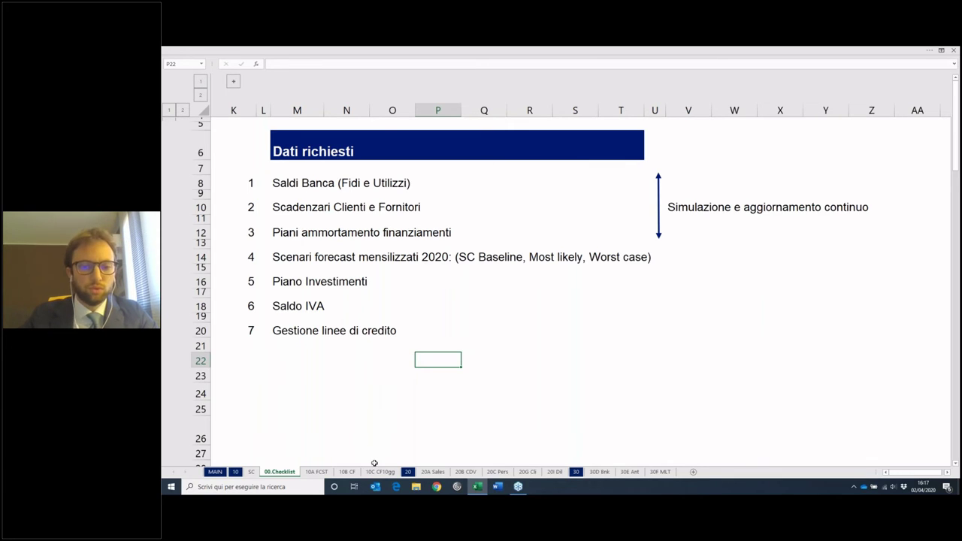
Step: Examine the monthly treasury plan on the 10B CF sheet, including the A) Uscite total and the Impegni vs. Fornitori row
click(351, 472)
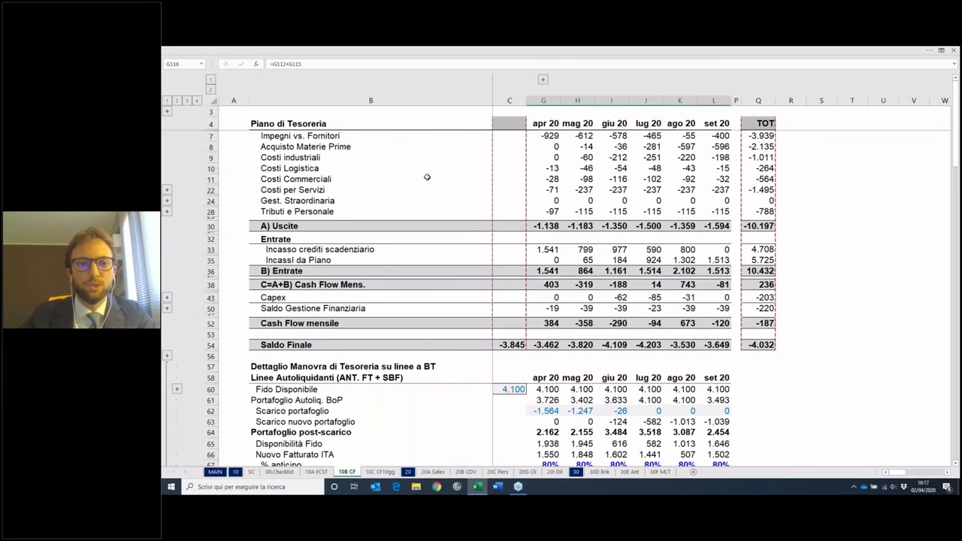
drag(345, 124, 761, 349)
click(755, 368)
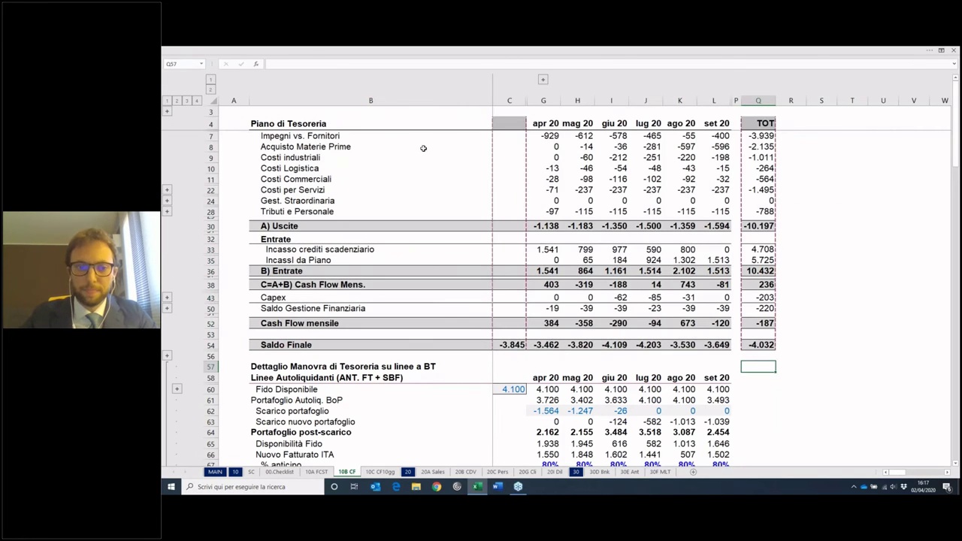
click(382, 227)
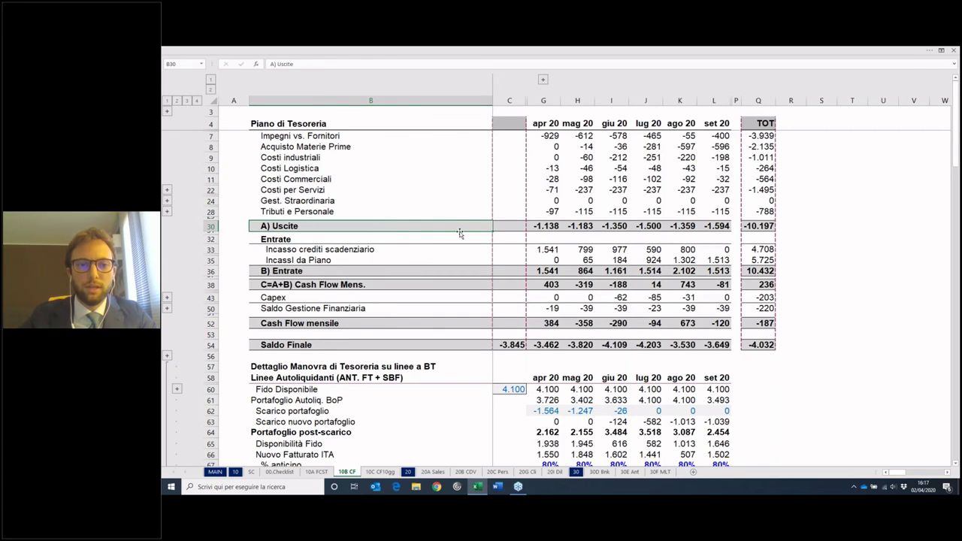
drag(343, 135, 733, 137)
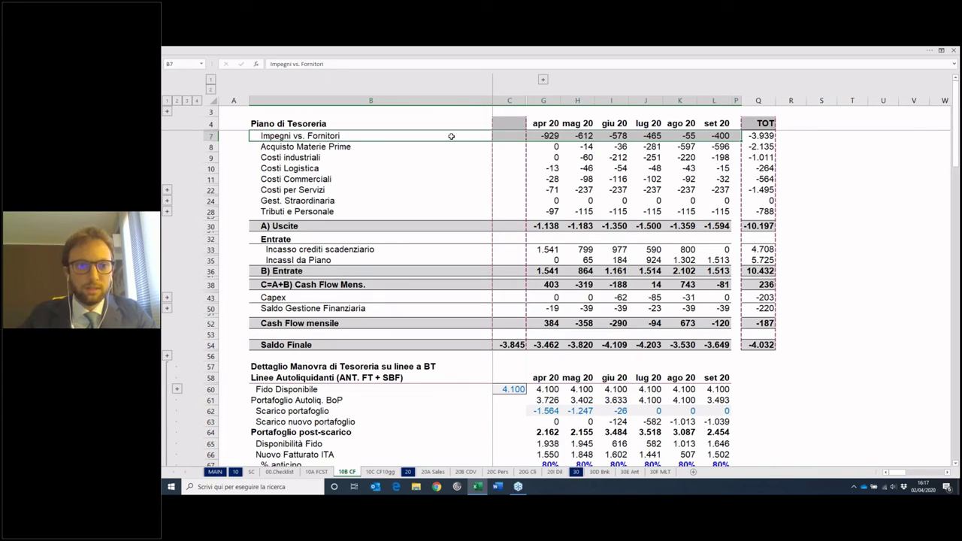
scroll(472, 268, down, 1)
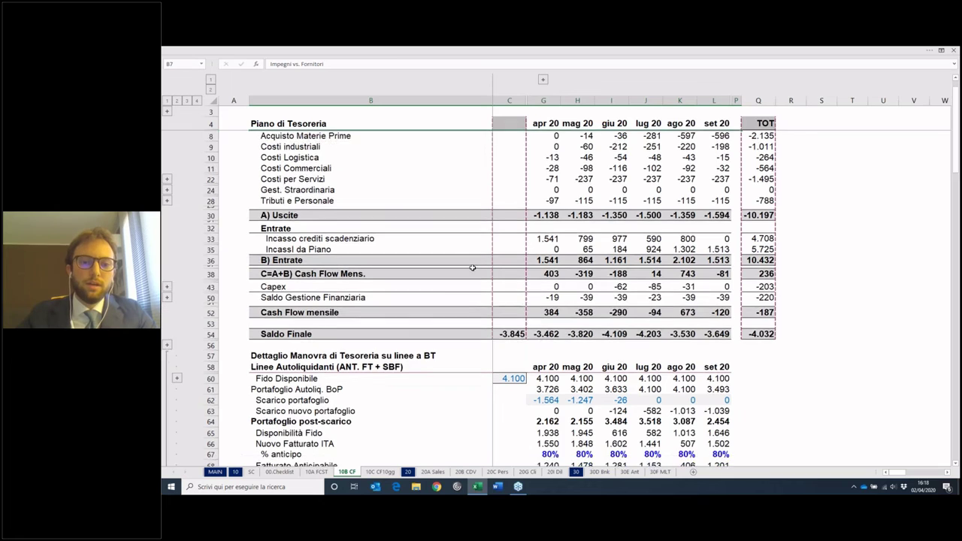
scroll(472, 267, up, 1)
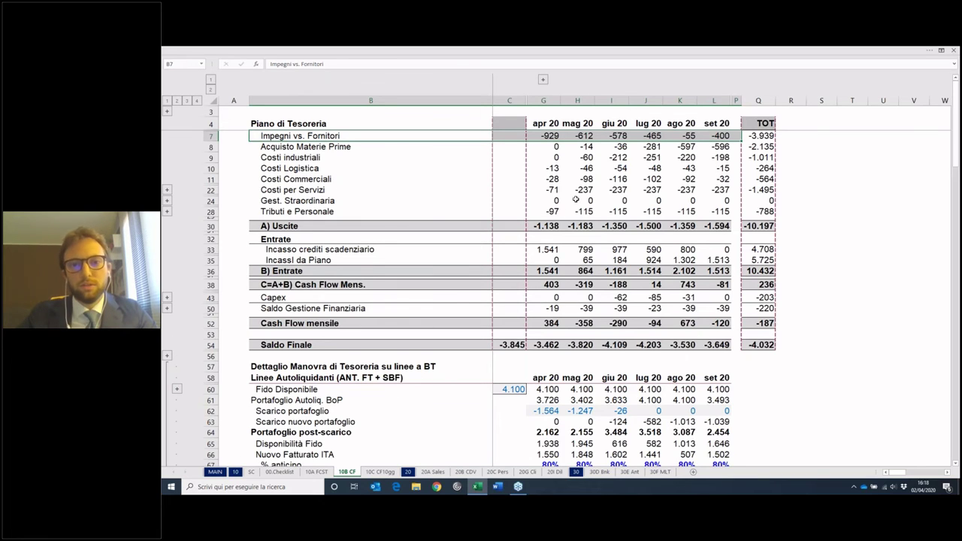
Step: Examine the ten-day treasury plan on the 10C CF10gg sheet, focusing on the April and May columns
click(391, 475)
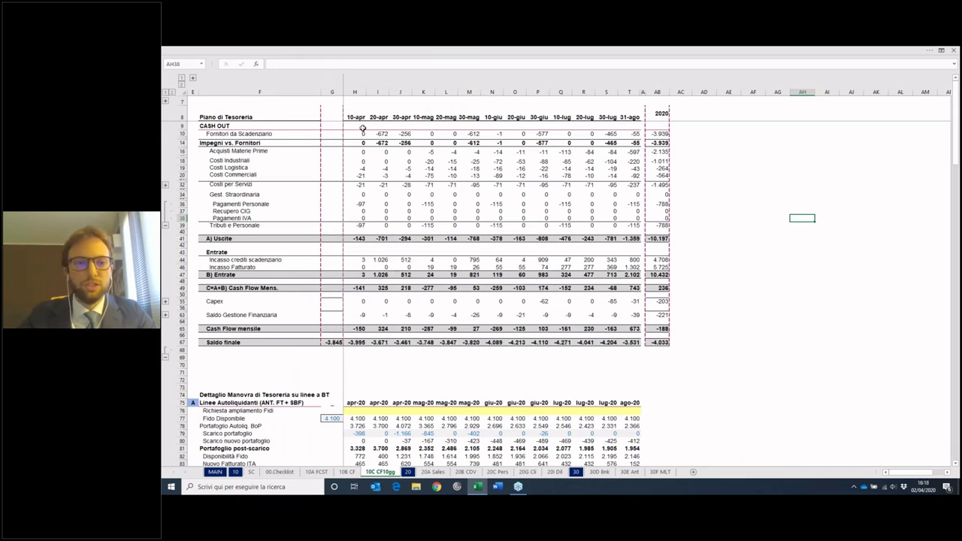
drag(355, 118, 369, 348)
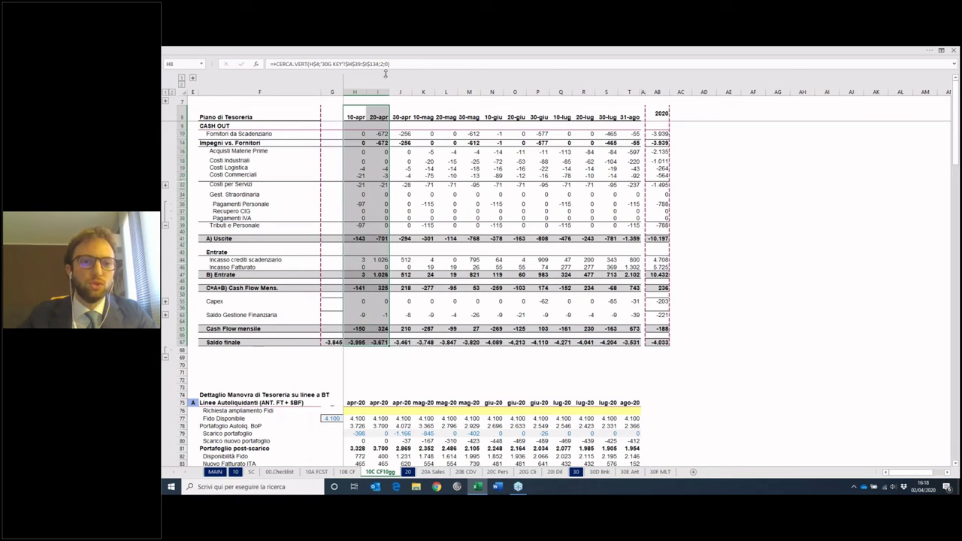
drag(357, 113, 399, 345)
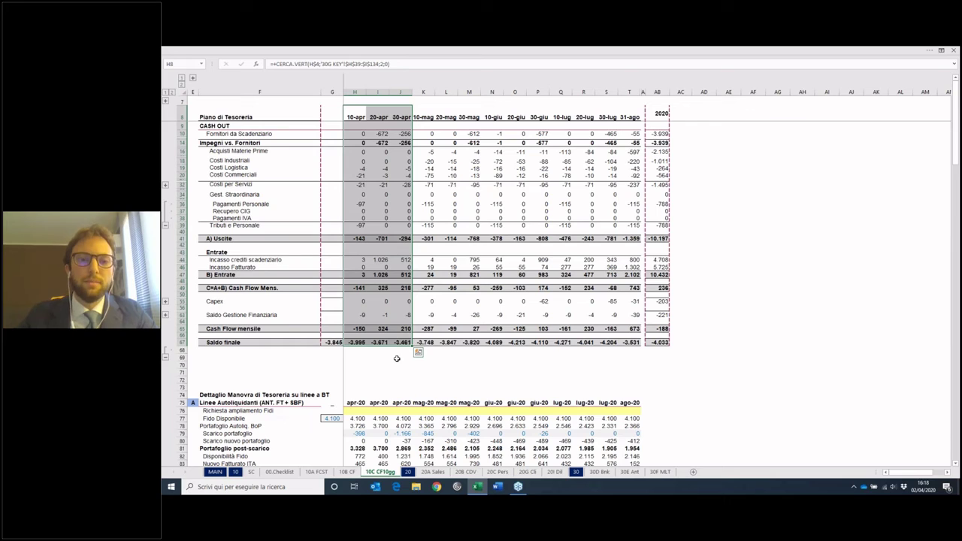
drag(425, 116, 466, 346)
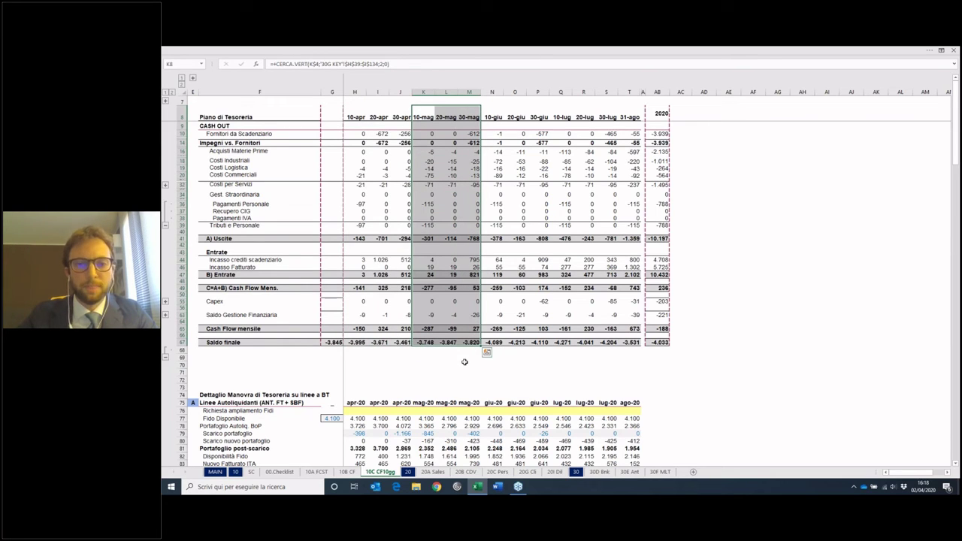
Step: Review the self-liquidating credit lines and the short-term lines summary on the 10B CF sheet
click(347, 472)
scroll(451, 391, down, 5)
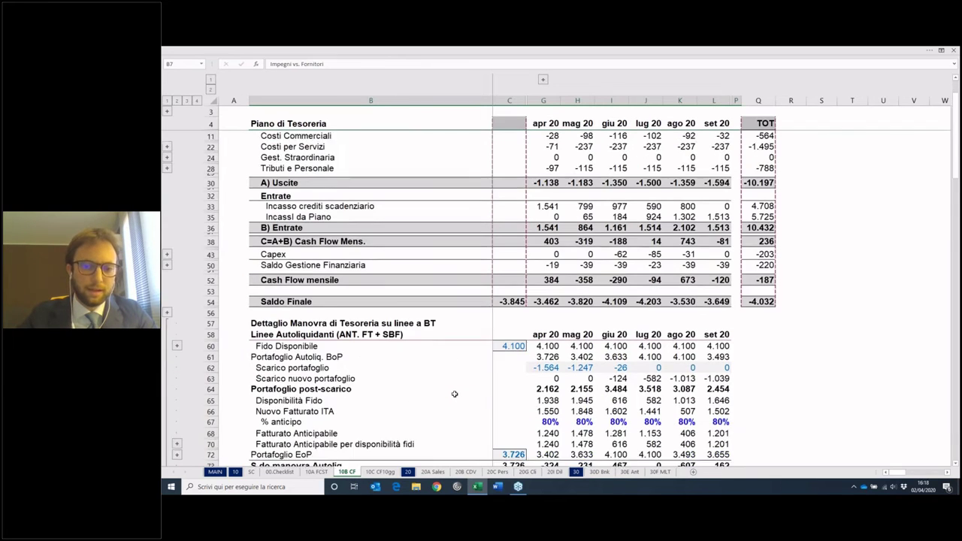
scroll(413, 320, down, 2)
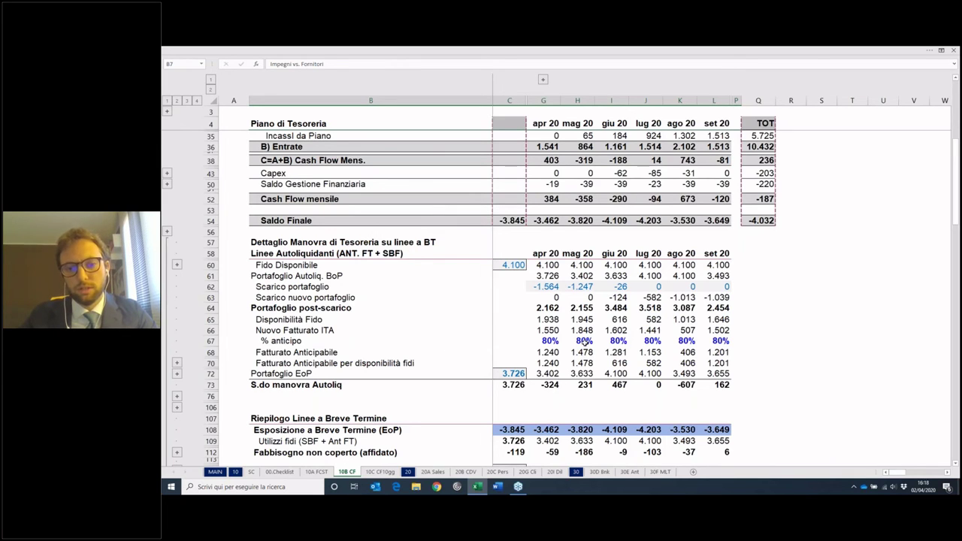
scroll(497, 286, down, 1)
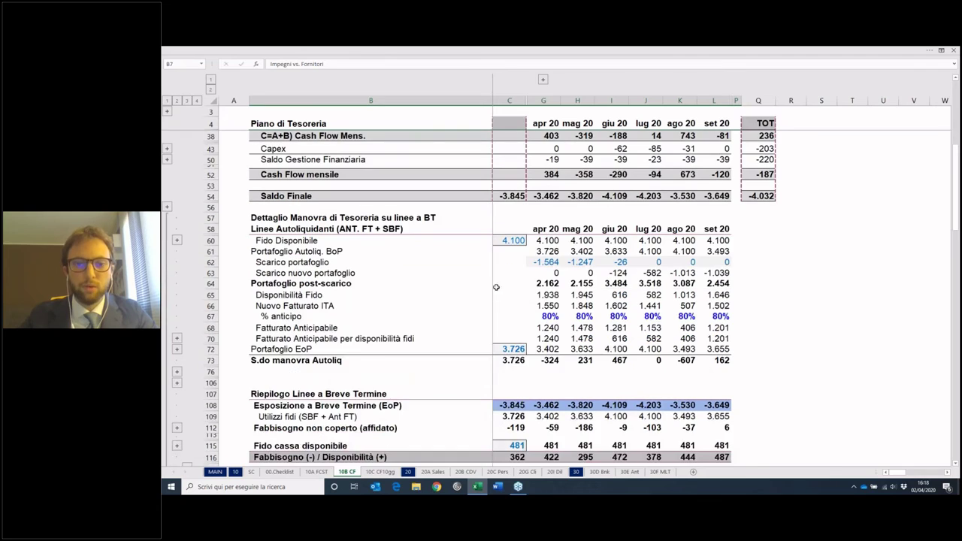
scroll(524, 259, down, 1)
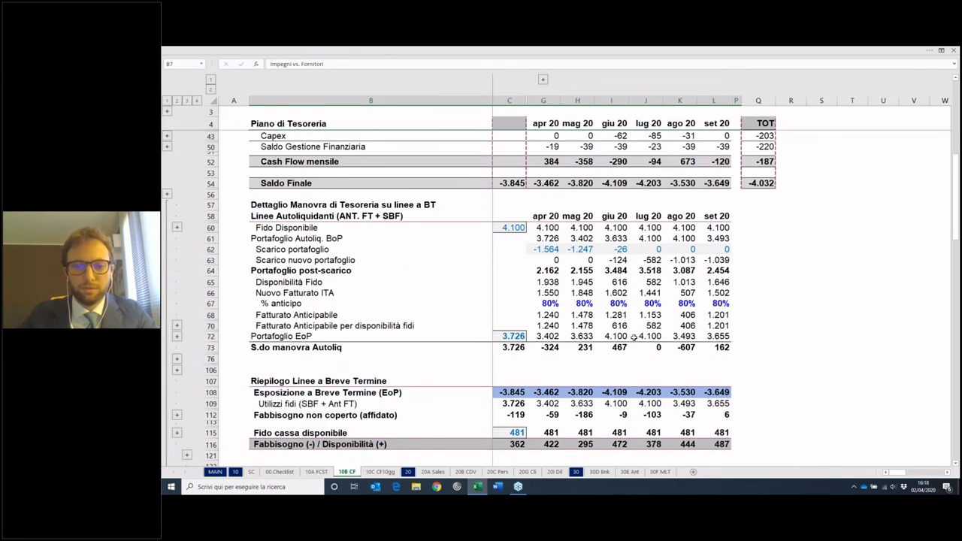
Step: Show the production-delay adjustments table on the 20A Sales sheet and select Cliente 1's April cell
click(443, 472)
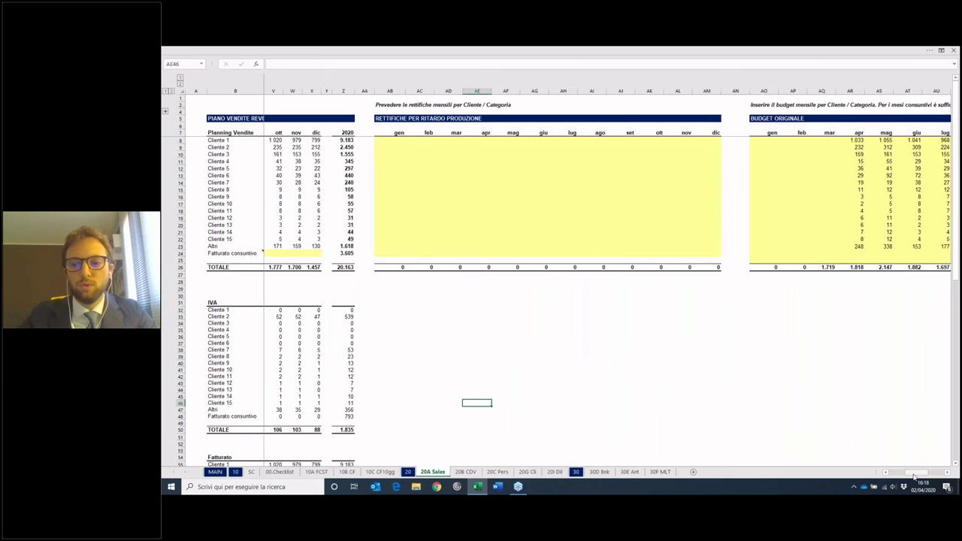
mouse_move(914, 475)
mouse_down()
mouse_move(905, 475)
mouse_move(916, 475)
mouse_up()
click(480, 141)
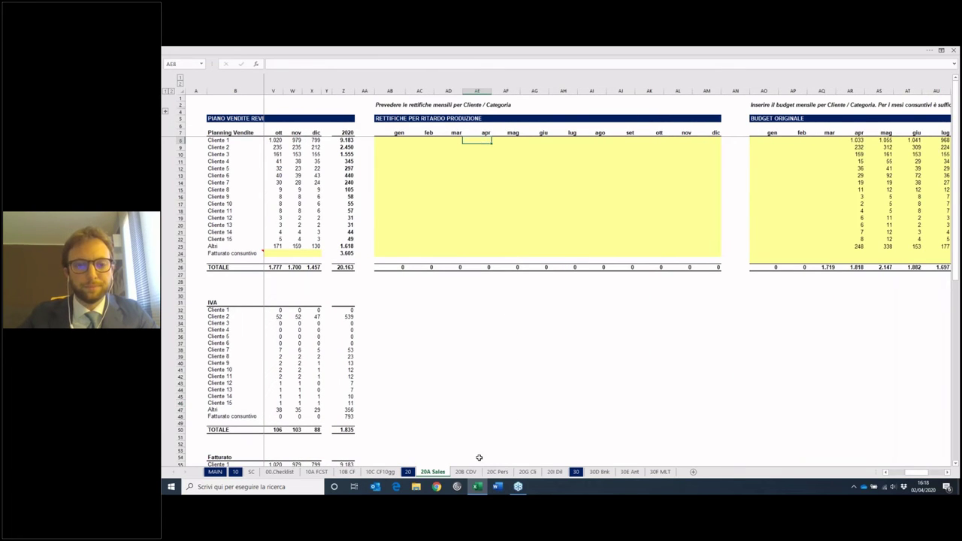
Step: Examine the Fabbisogno (-) / Disponibilità (+) row on the 10B CF sheet from the opening balance through September
click(350, 473)
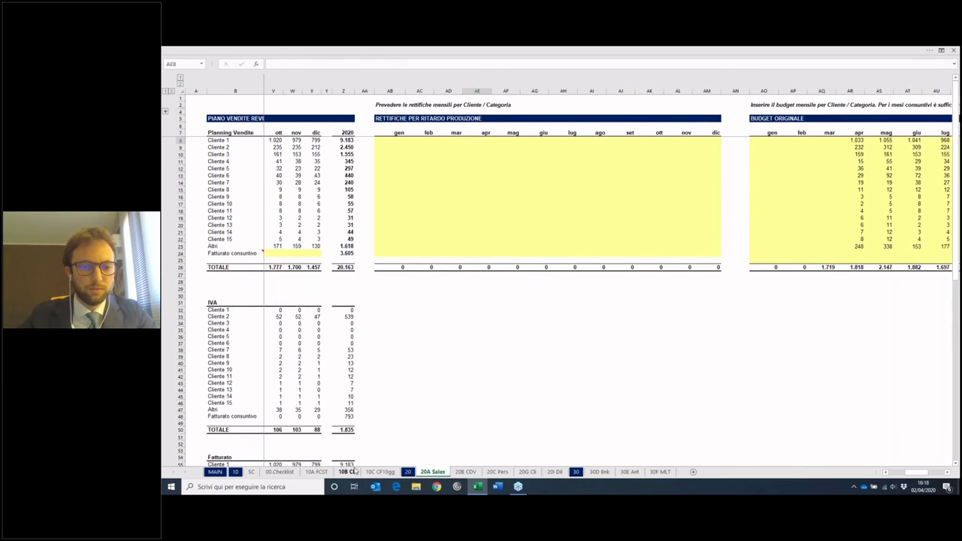
scroll(382, 377, down, 1)
click(286, 352)
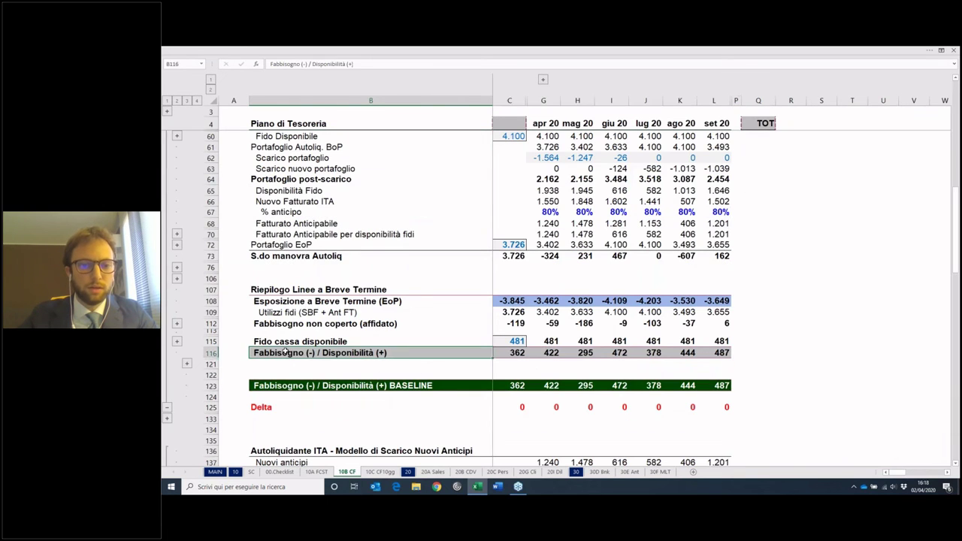
drag(285, 352, 723, 351)
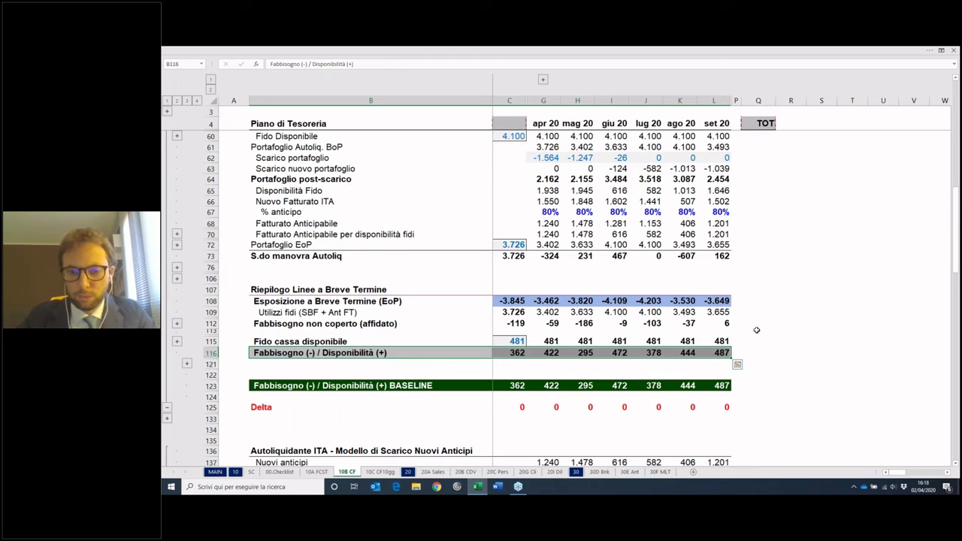
click(521, 353)
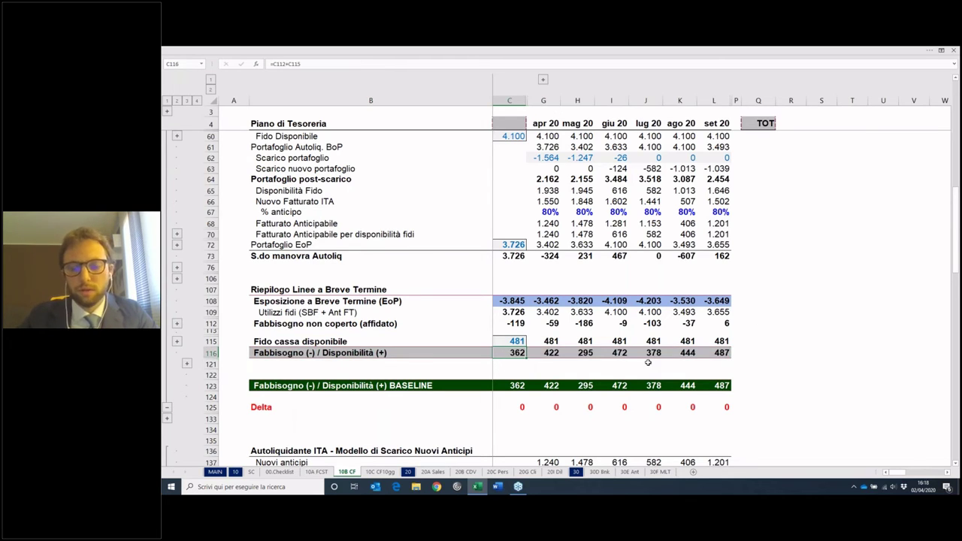
click(709, 353)
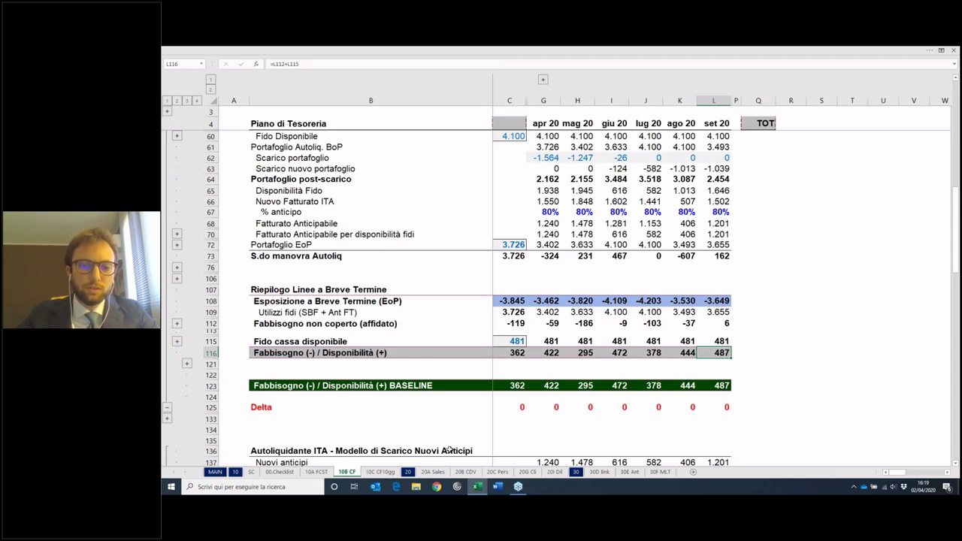
Step: On the 20A Sales sheet, enter -AR8 as Cliente 1's April production-delay adjustment to cancel that month's original budget
click(433, 471)
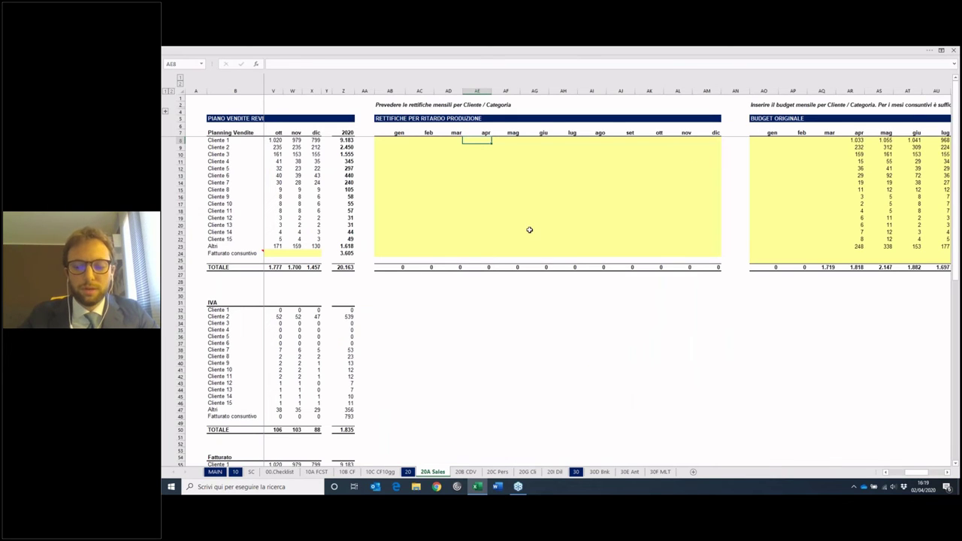
text(=)
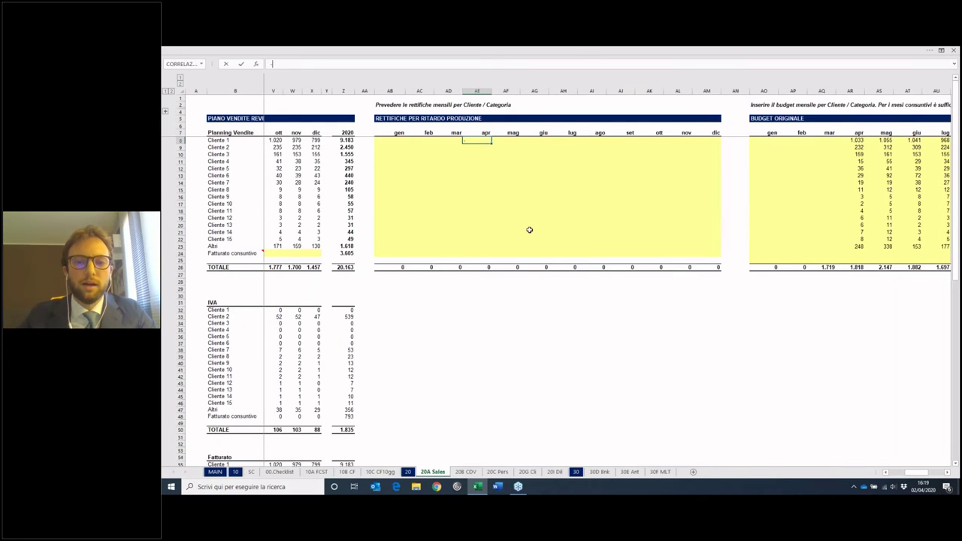
key(Right)
key(Right)
key(Right)
key(Right)
key(Right)
key(Right)
key(Right)
key(Right)
key(Right)
key(Right)
key(Right)
key(Right)
key(Right)
key(Right)
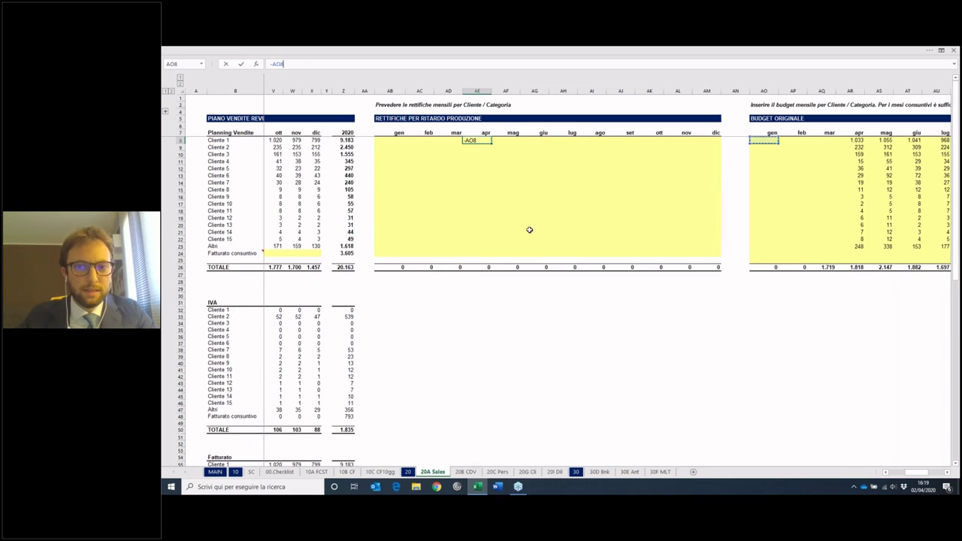
key(Left)
key(Left)
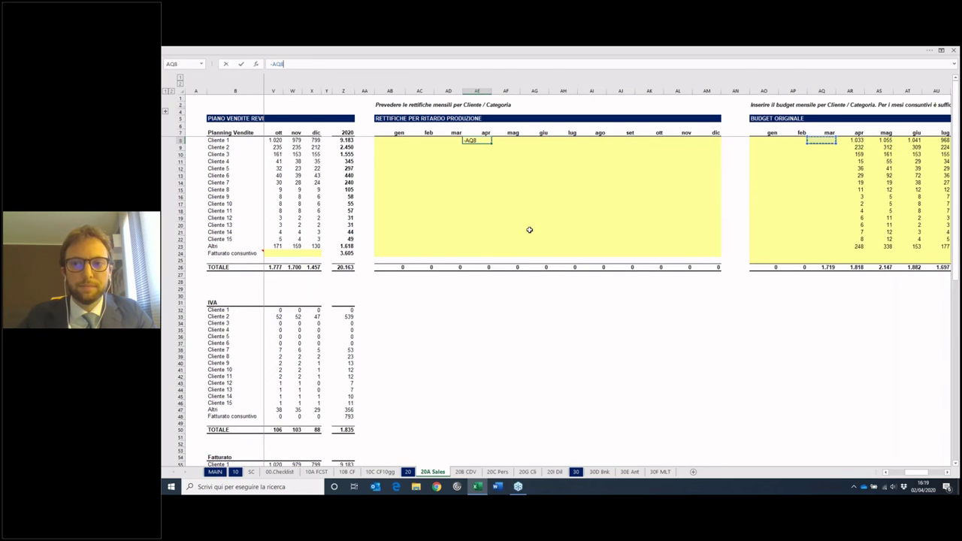
key(Right)
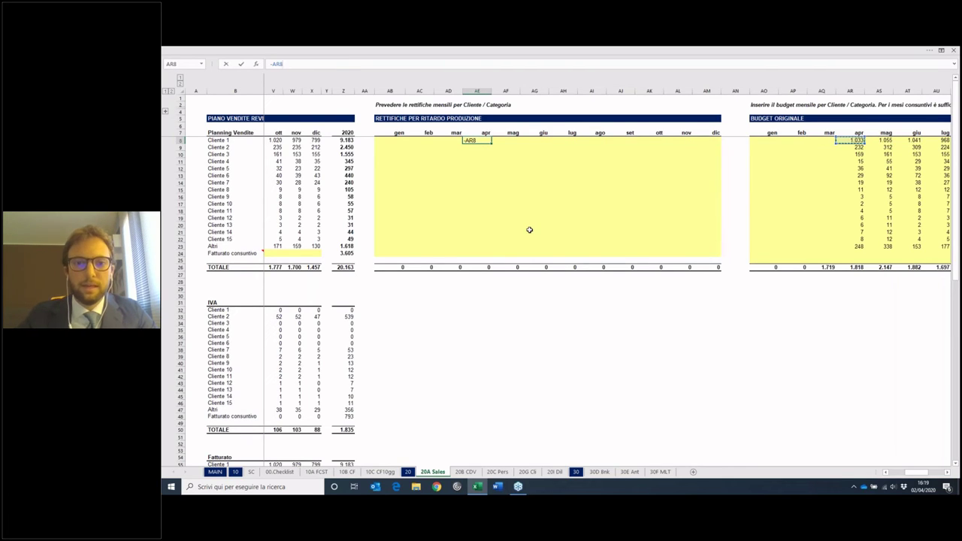
key(ctrl+Return)
Step: Copy Cliente 1's April adjustment to May and halve it, giving the formula =-AS8/2
key(ctrl+c)
key(Right)
key(ctrl+v)
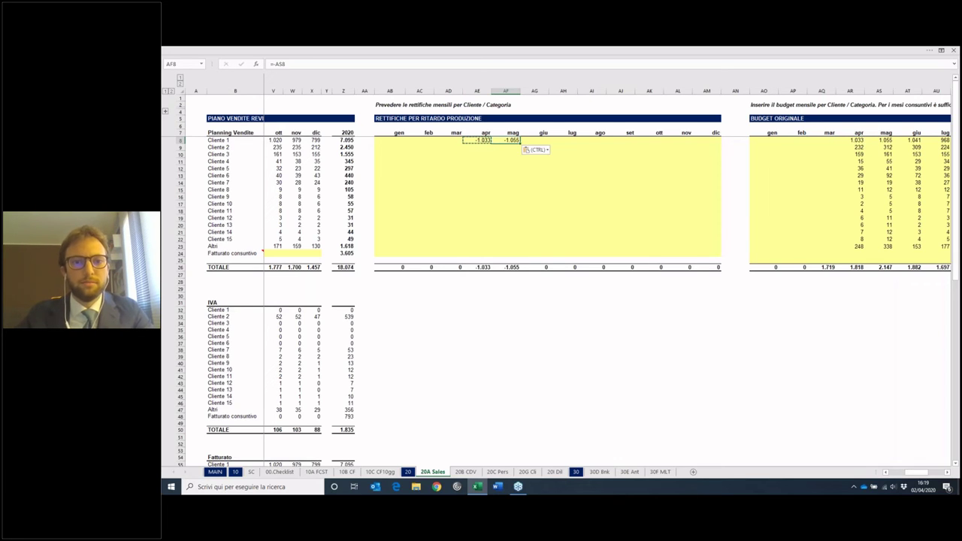
click(330, 65)
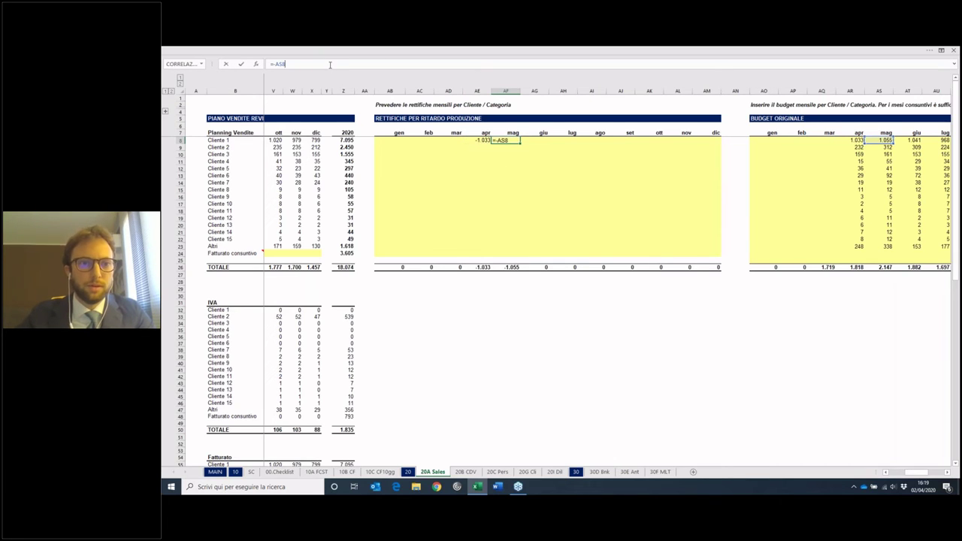
text(/2)
key(ctrl+Return)
Step: Copy Cliente 1's April and May adjustment formulas down through the Fatturato consuntivo row, and check both source formulas
key(Left)
key(shift+Right)
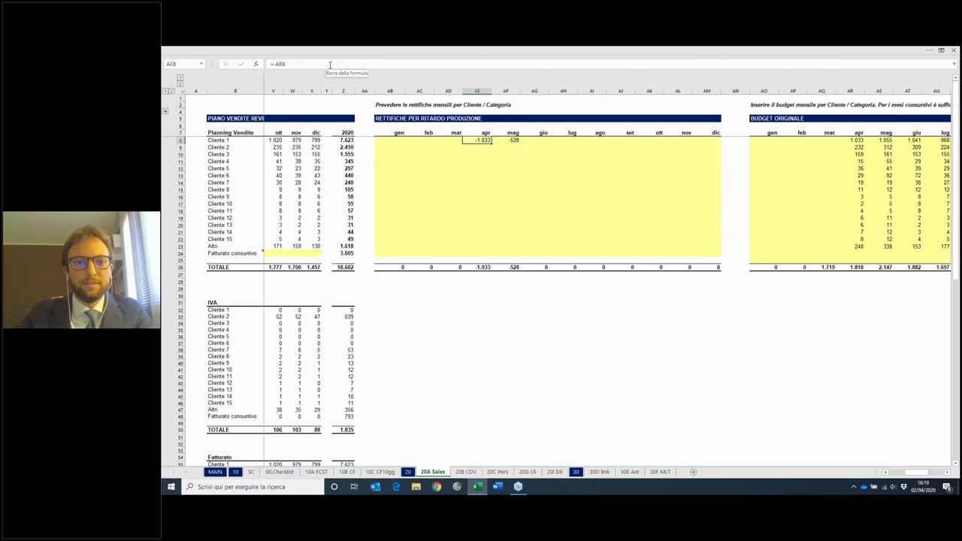
key(ctrl+c)
key(shift+Down)
key(shift+Down)
key(shift+Down)
key(shift+Down)
key(shift+Down)
key(shift+Down)
key(shift+Down)
key(shift+Down)
key(shift+Down)
key(shift+Down)
key(shift+Down)
key(shift+Down)
key(shift+Down)
key(shift+Down)
key(shift+Down)
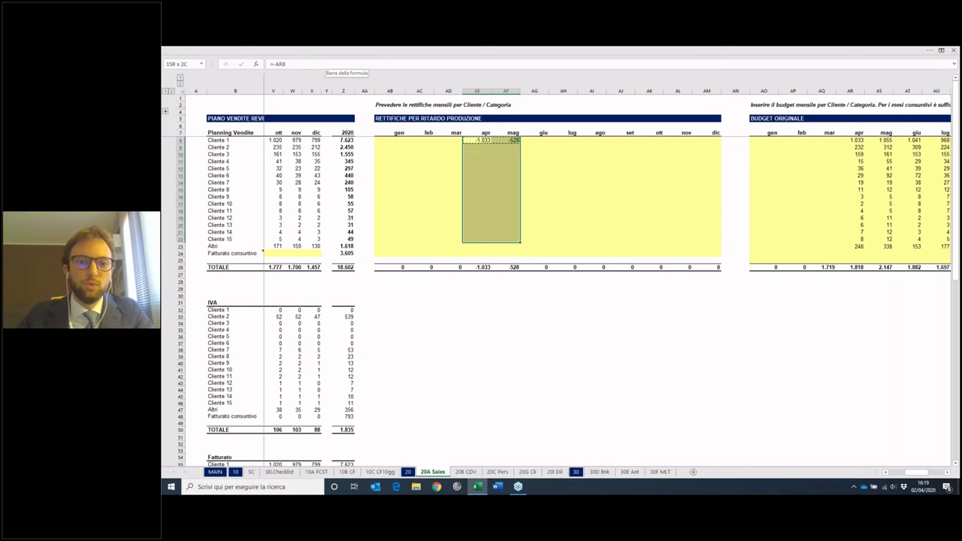
key(shift+Down)
key(ctrl+v)
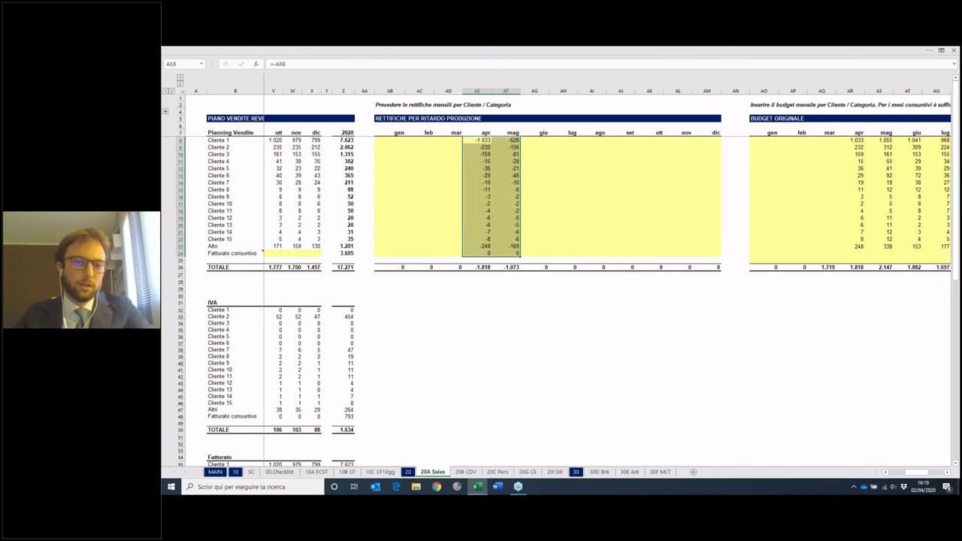
click(477, 140)
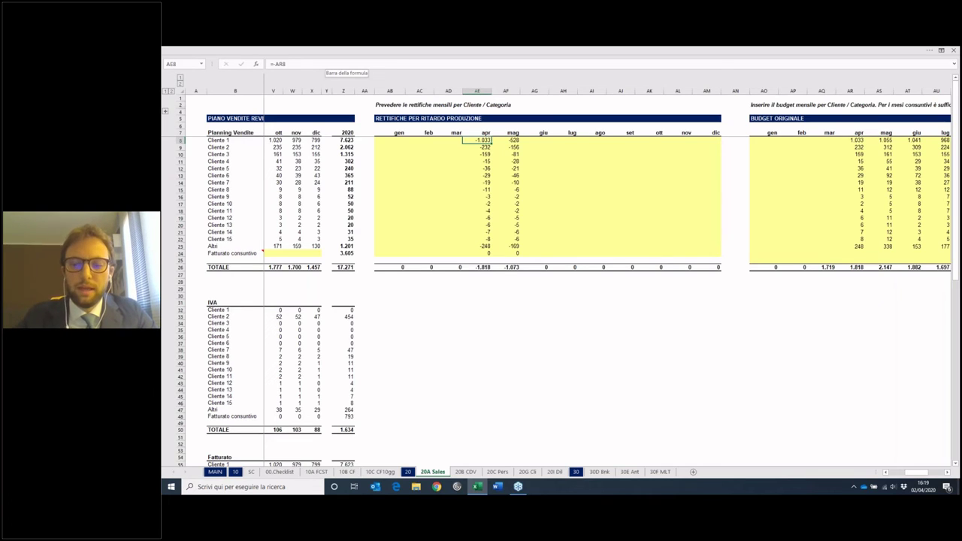
click(505, 140)
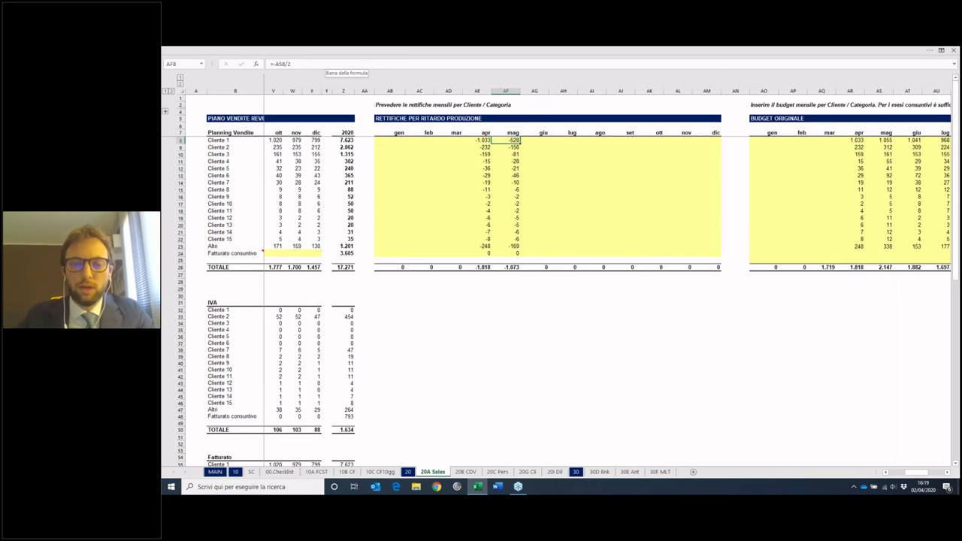
Step: Review the Fabbisogno (-) / Disponibilità (+) row on the 10B CF sheet against the baseline after the sales adjustments
click(346, 472)
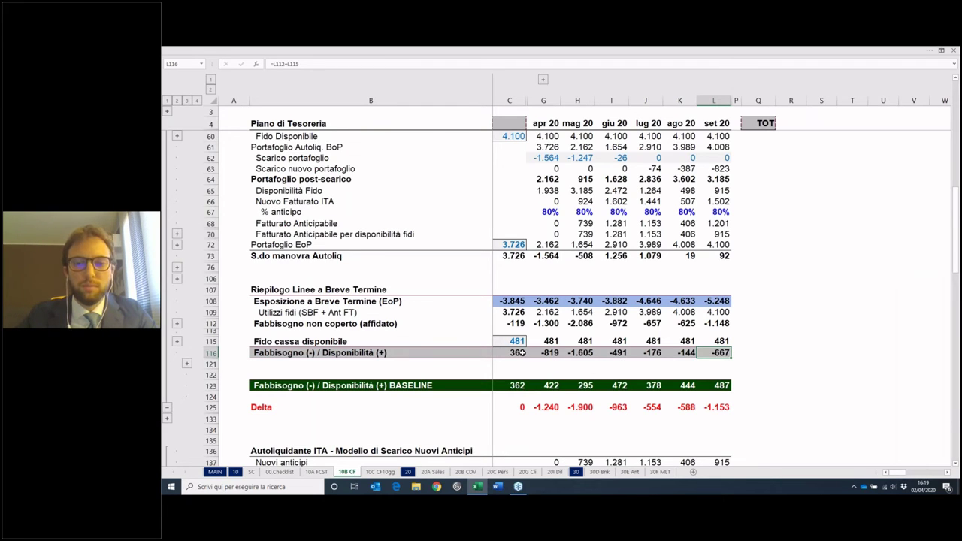
drag(520, 353, 723, 353)
click(557, 371)
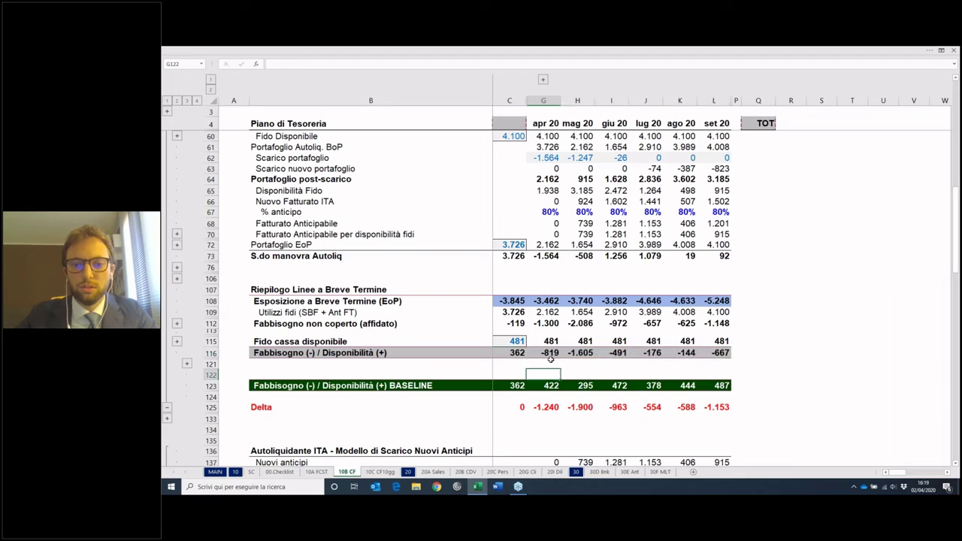
Step: Compare the April to September baseline figures with the Fabbisogno (-) / Disponibilità (+) row on the 10B CF sheet
drag(550, 386, 687, 387)
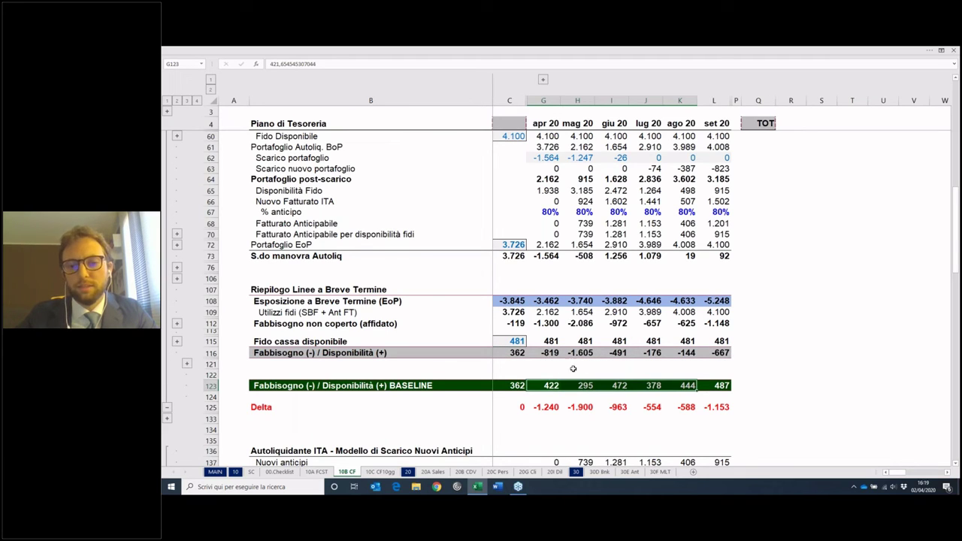
click(558, 366)
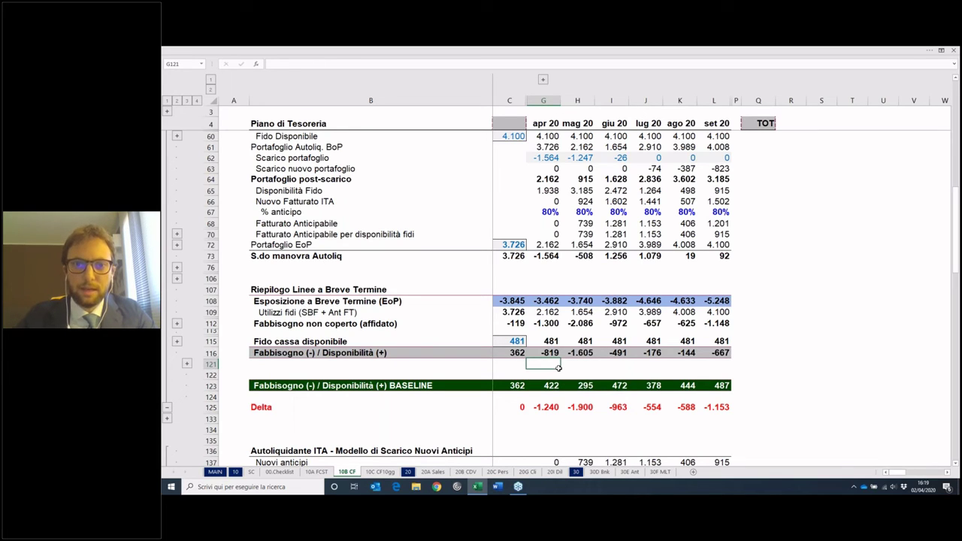
key(Right)
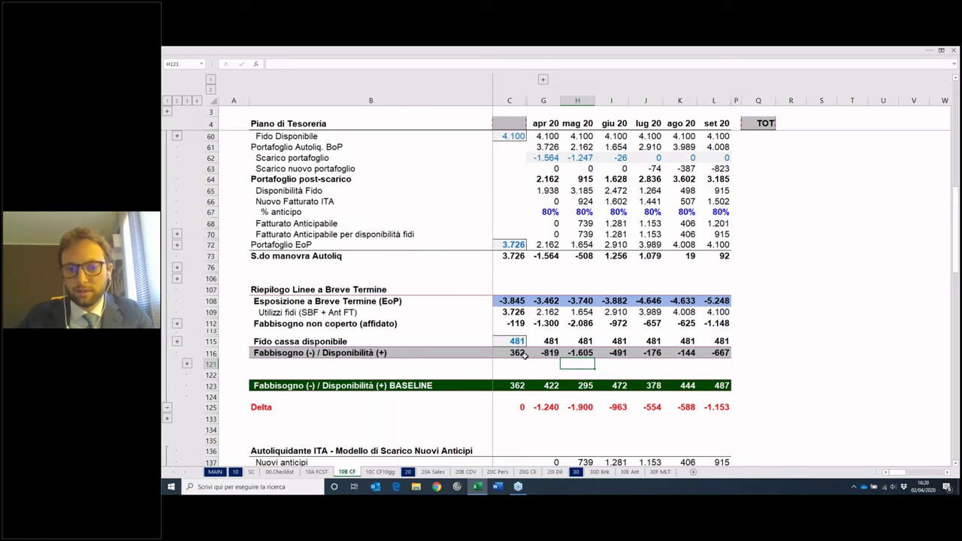
Step: Copy the April to September Fabbisogno (-) / Disponibilità (+) figures and paste them as values into the Contingency row on the SC sheet
drag(549, 353, 718, 354)
key(ctrl+c)
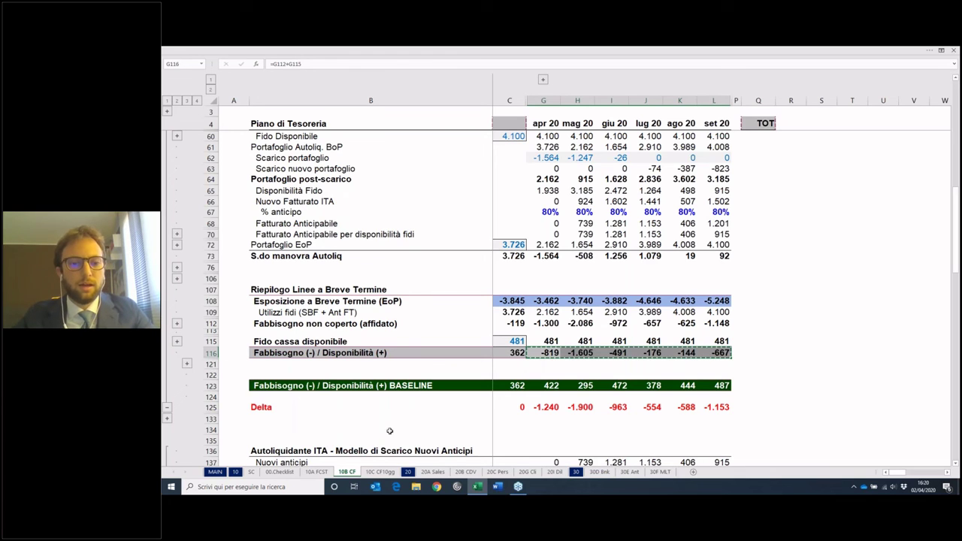
click(281, 472)
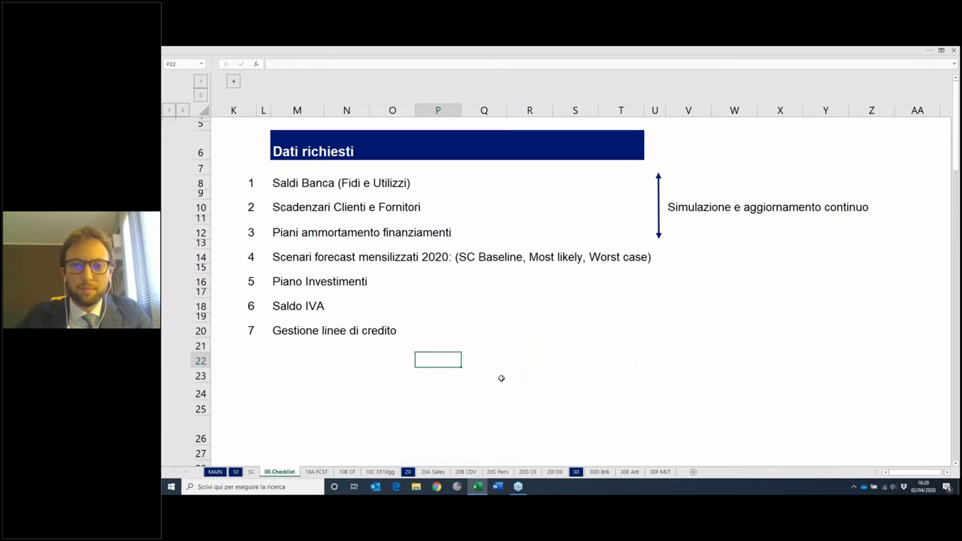
click(251, 472)
right_click(779, 111)
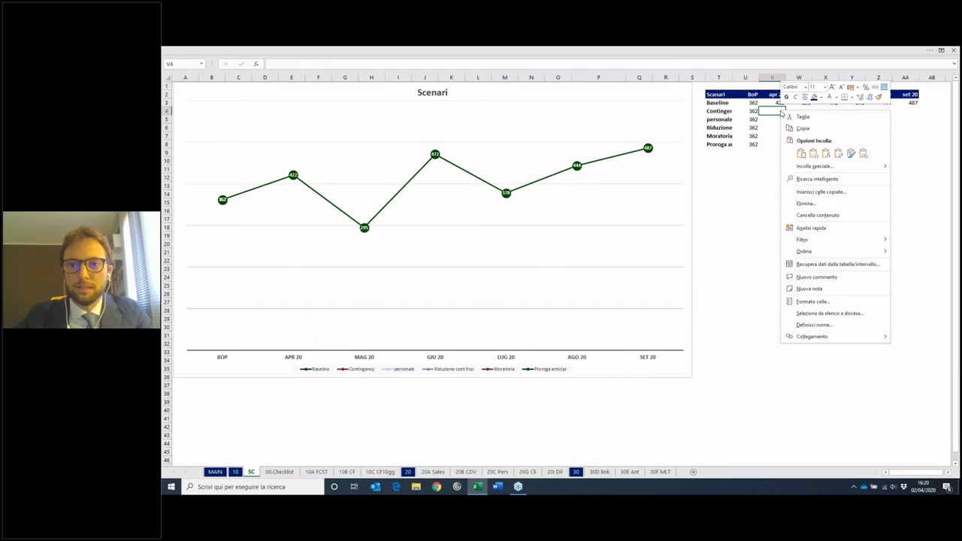
click(815, 155)
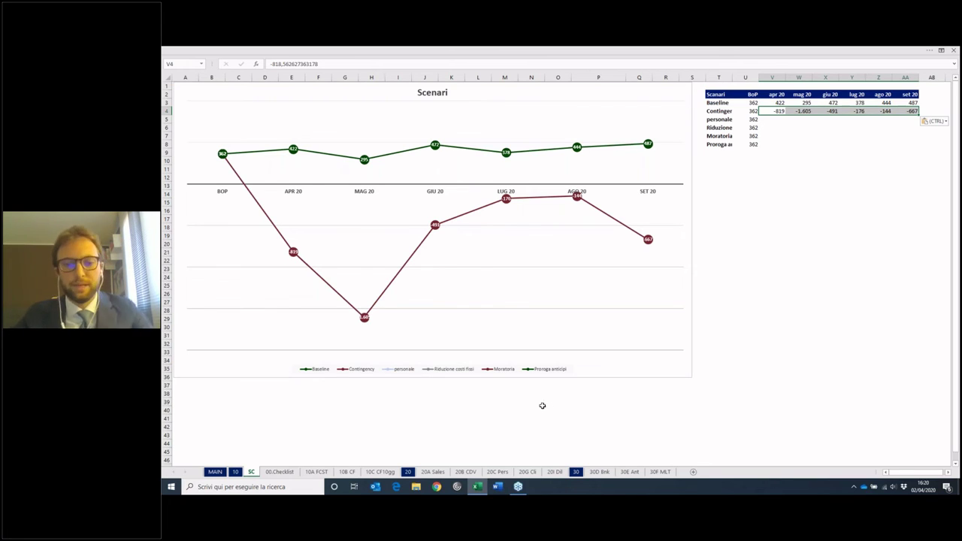
Step: On the 20C Pers sheet, enter 160 CIG hours for April and copy the value down to all listed employees
click(500, 473)
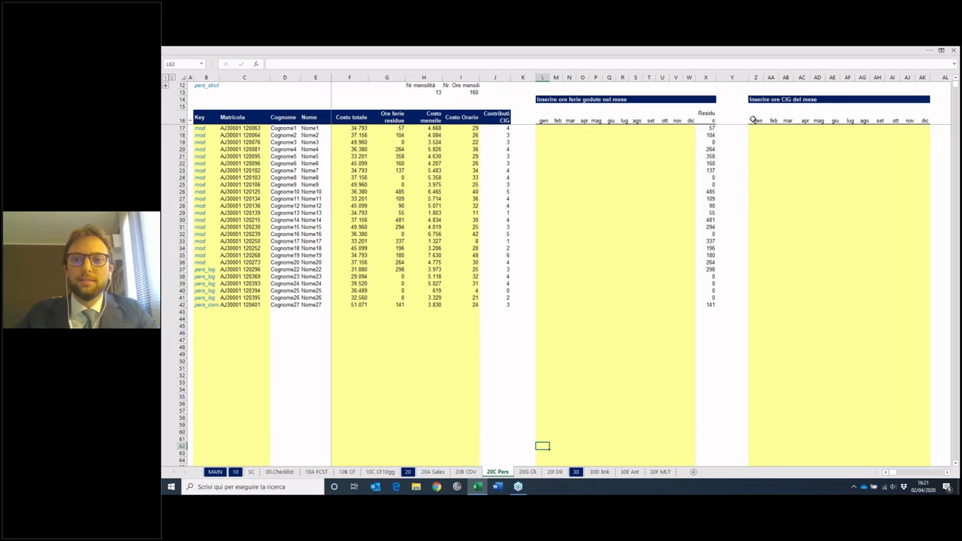
click(802, 128)
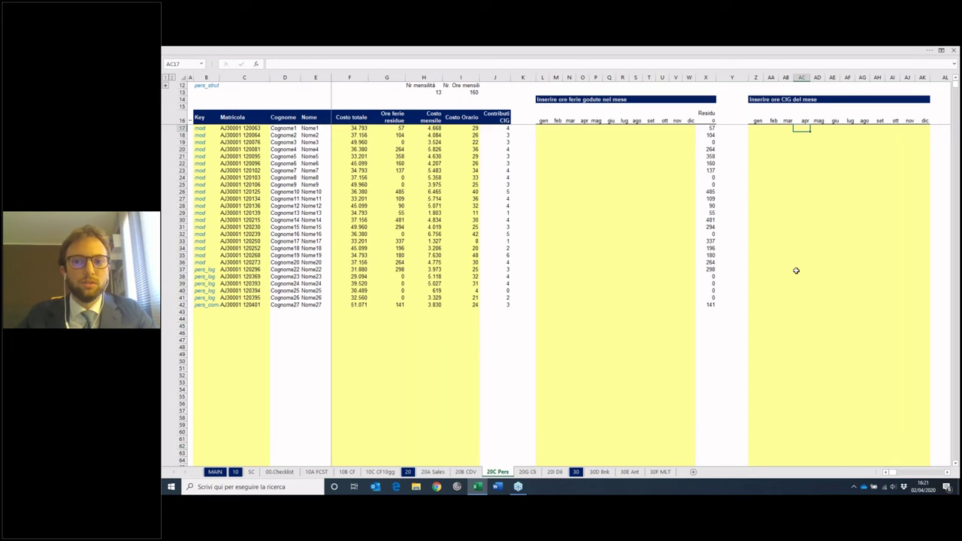
text(160)
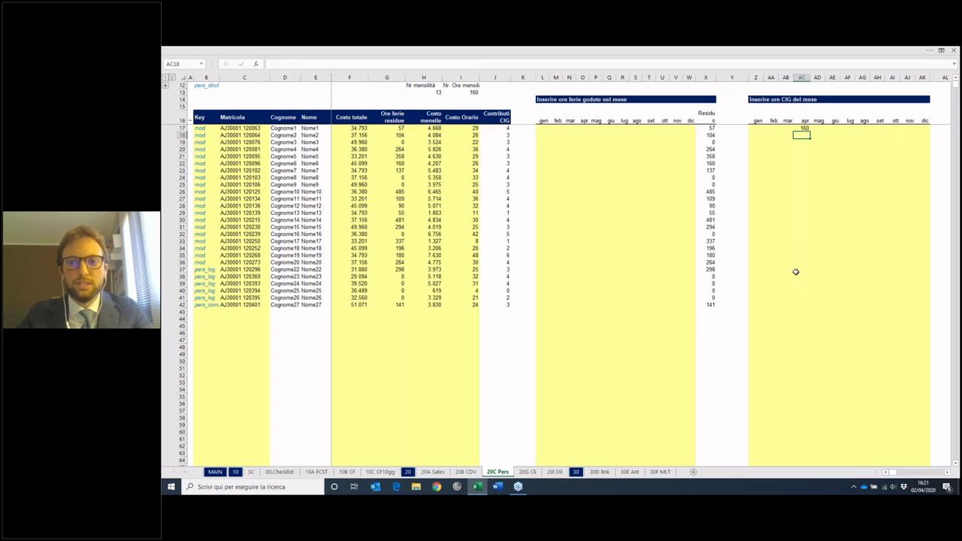
drag(802, 130, 802, 305)
key(ctrl+v)
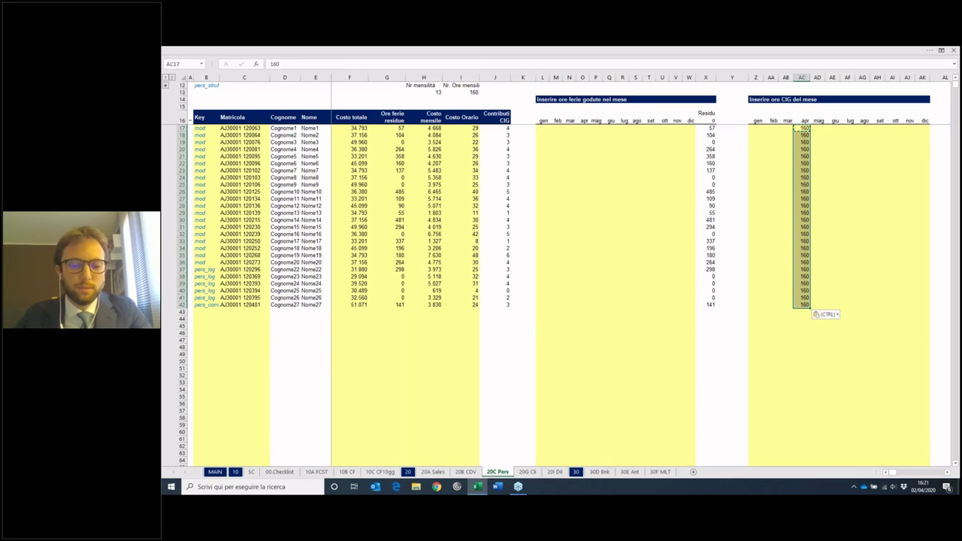
key(Escape)
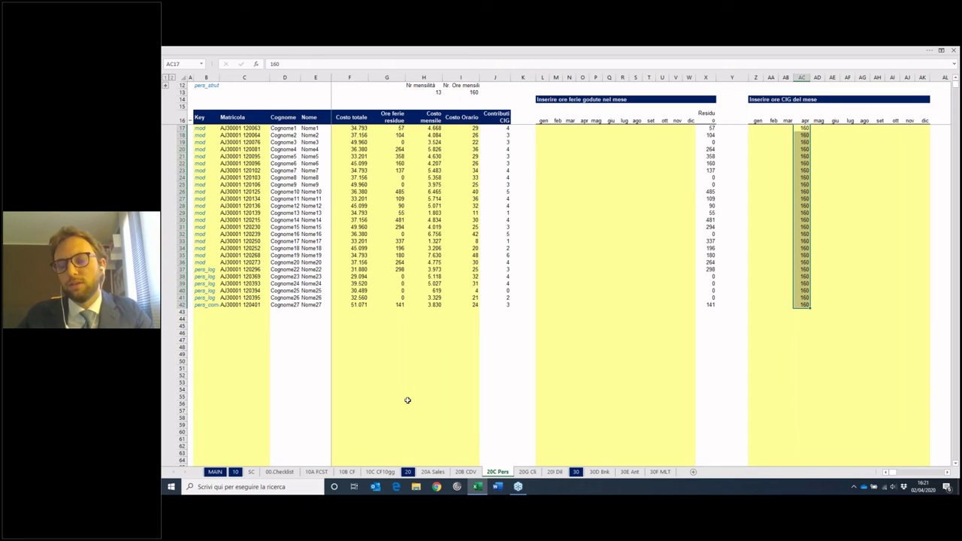
Step: Expand Tributi e Personale on the 10B CF sheet and examine May's Pagamenti Personale and Rimborso CIG amounts
click(314, 472)
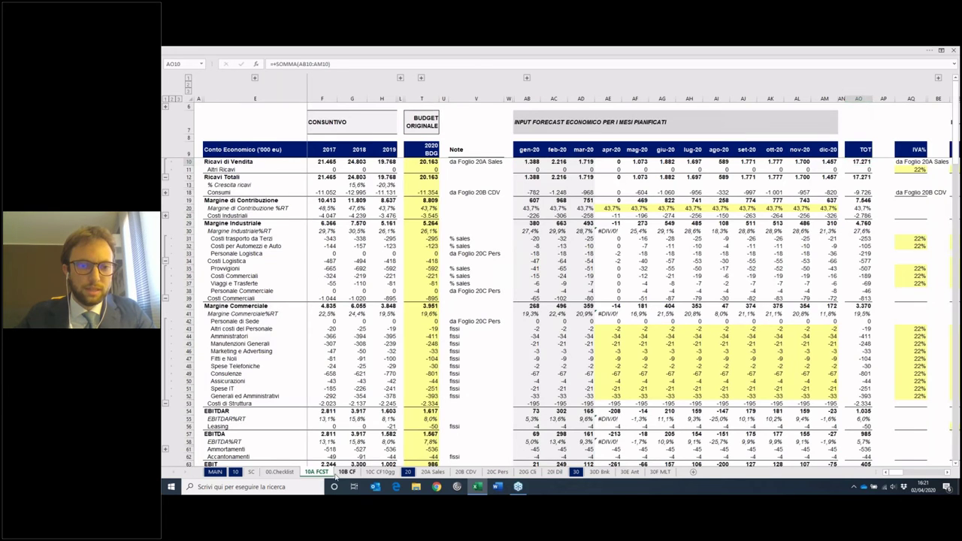
click(346, 471)
scroll(308, 212, up, 1)
scroll(308, 213, up, 7)
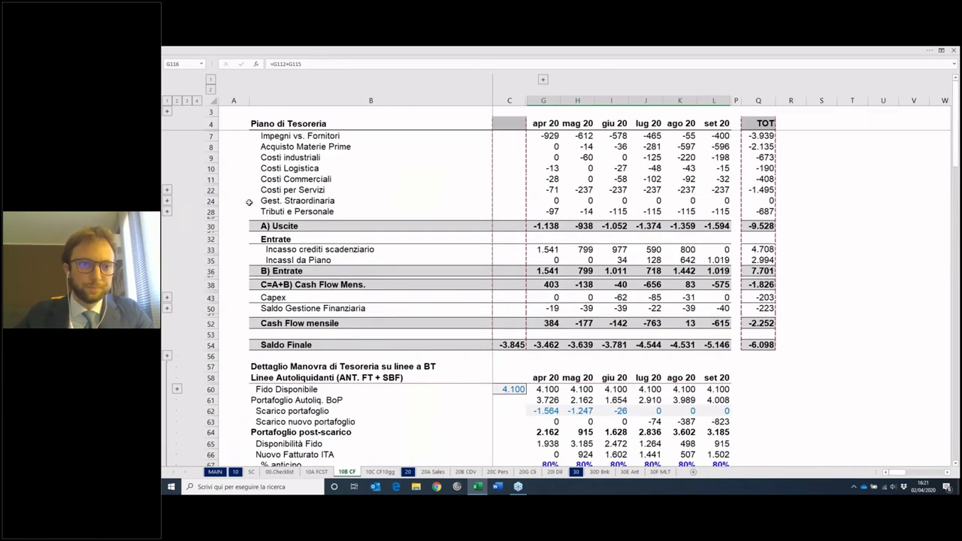
click(167, 213)
click(584, 212)
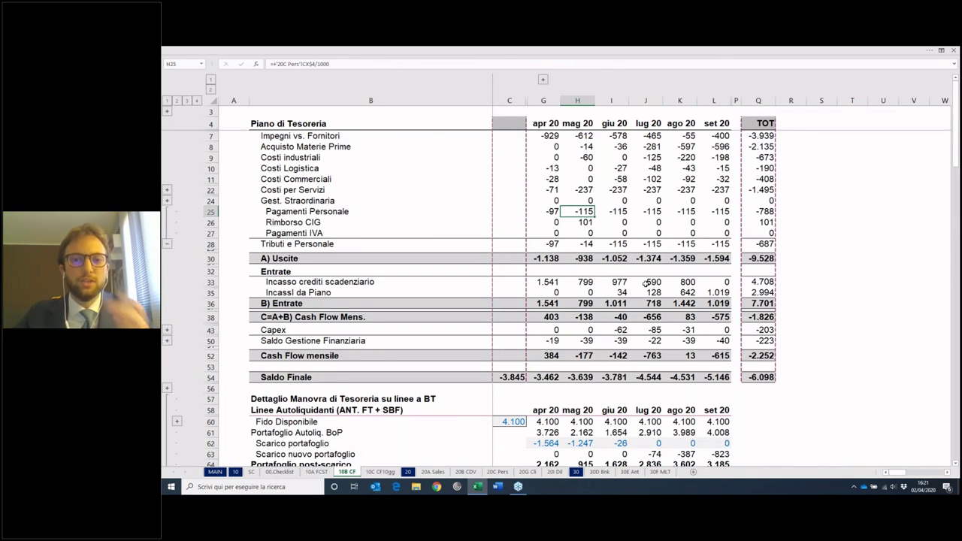
click(587, 223)
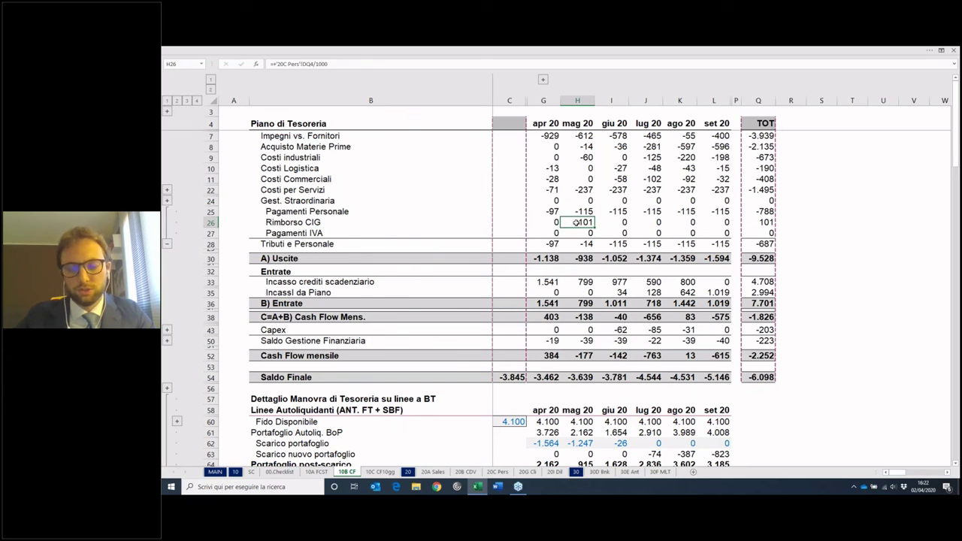
click(582, 212)
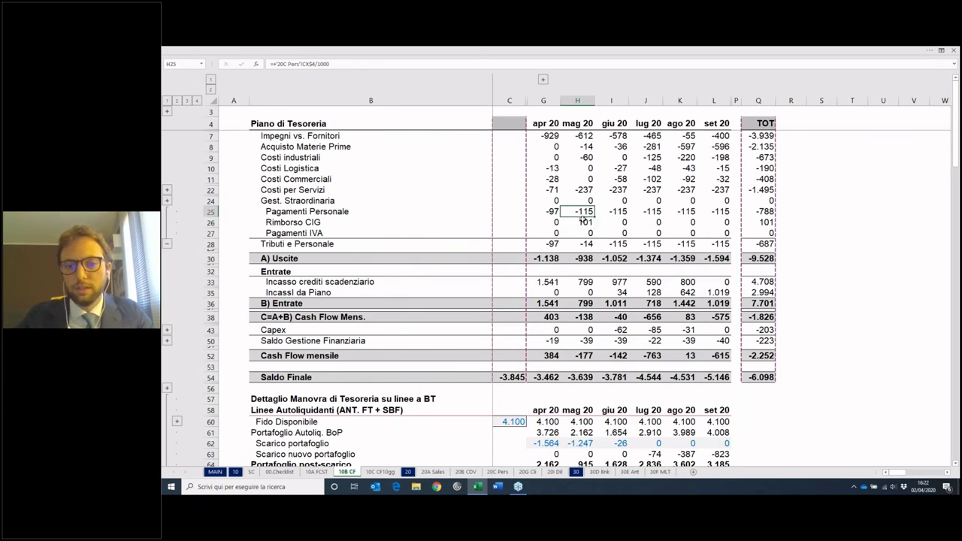
drag(583, 218, 585, 224)
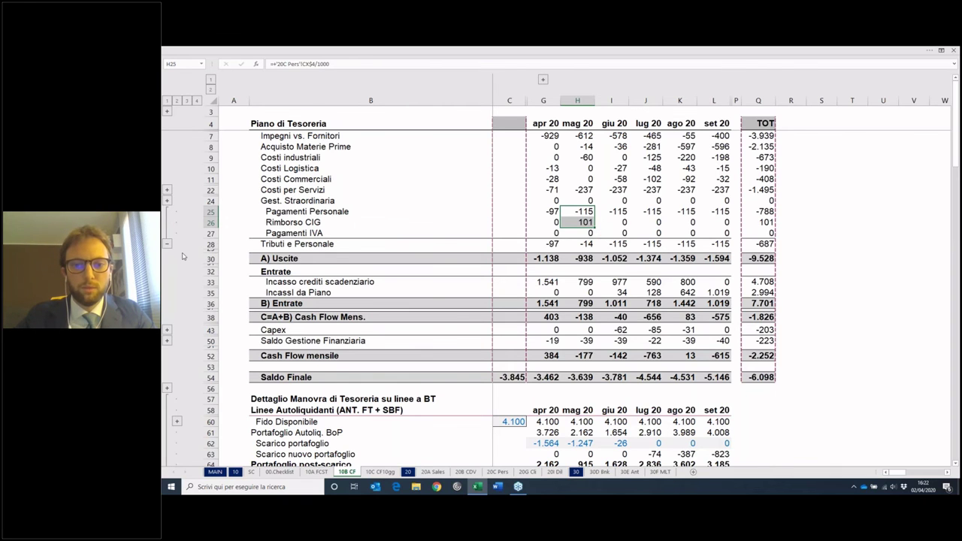
Step: Copy the April to September Fabbisogno (-) / Disponibilità (+) figures from 10B CF and paste them as values into the SC sheet's personale row
scroll(492, 283, down, 5)
scroll(493, 282, down, 8)
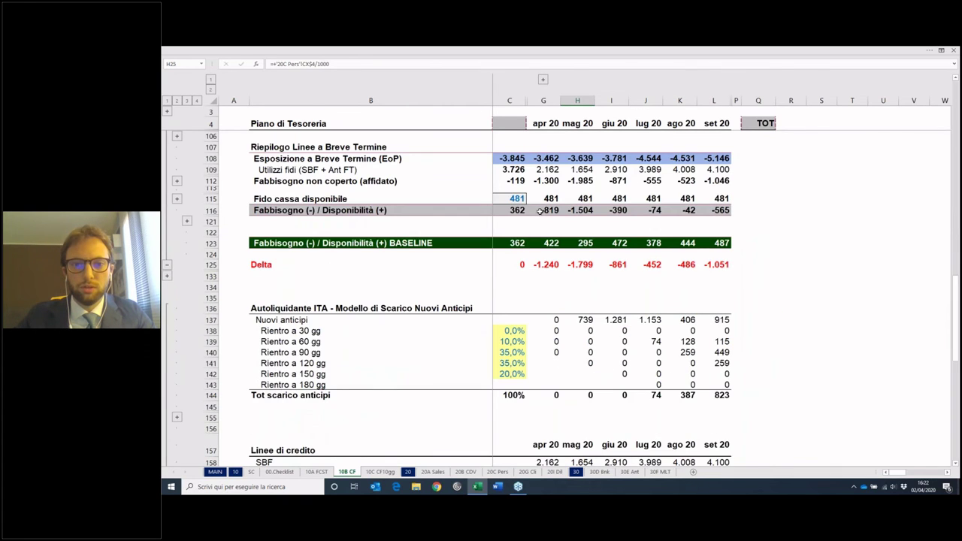
drag(540, 210, 718, 211)
key(ctrl+c)
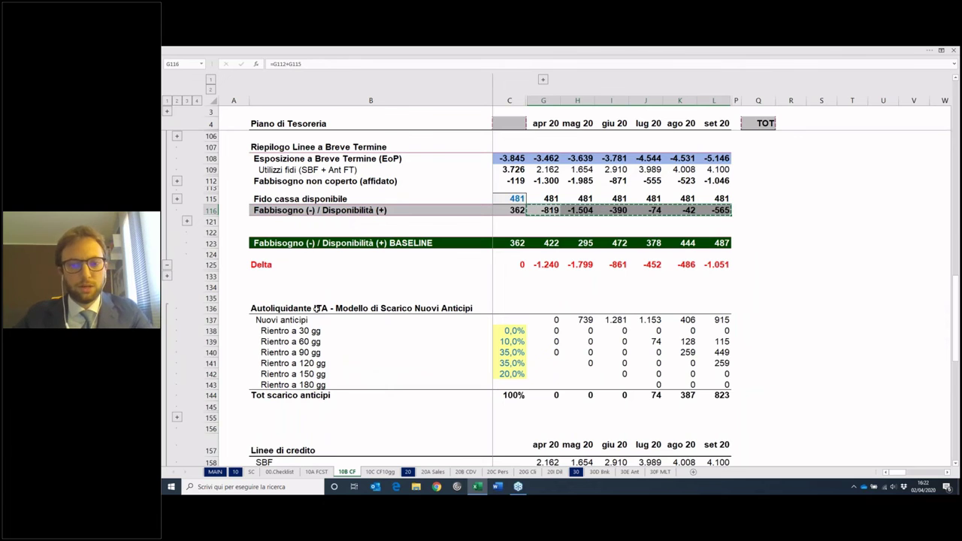
click(315, 472)
click(251, 472)
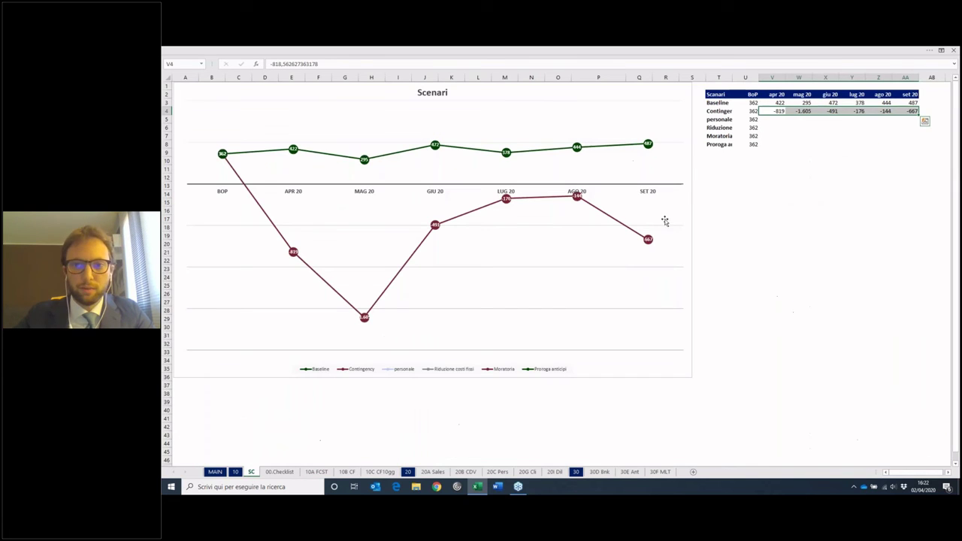
click(772, 119)
right_click(776, 119)
click(809, 164)
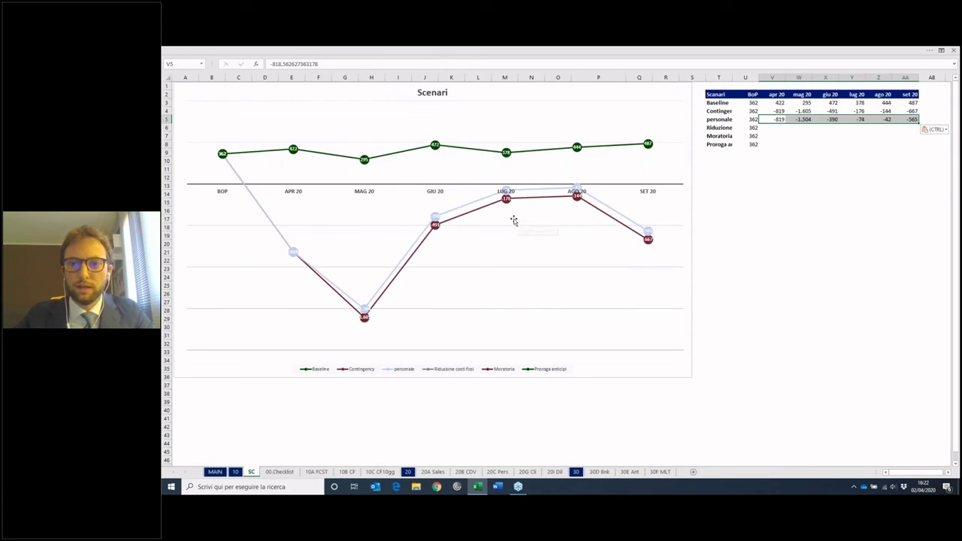
Step: For the Riduzione costi fissi scenario, clear the April to June Amministratori costs on the 10A FCST sheet
click(718, 129)
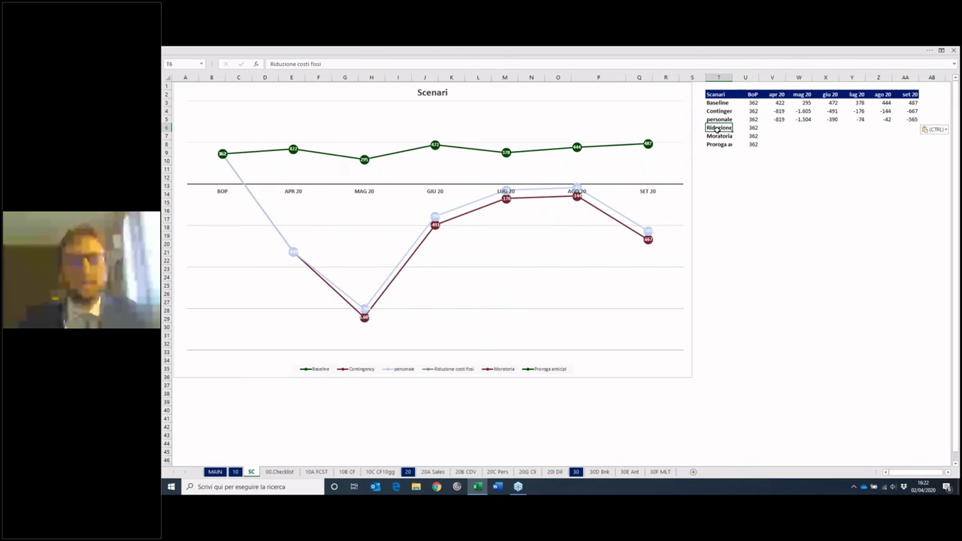
click(719, 169)
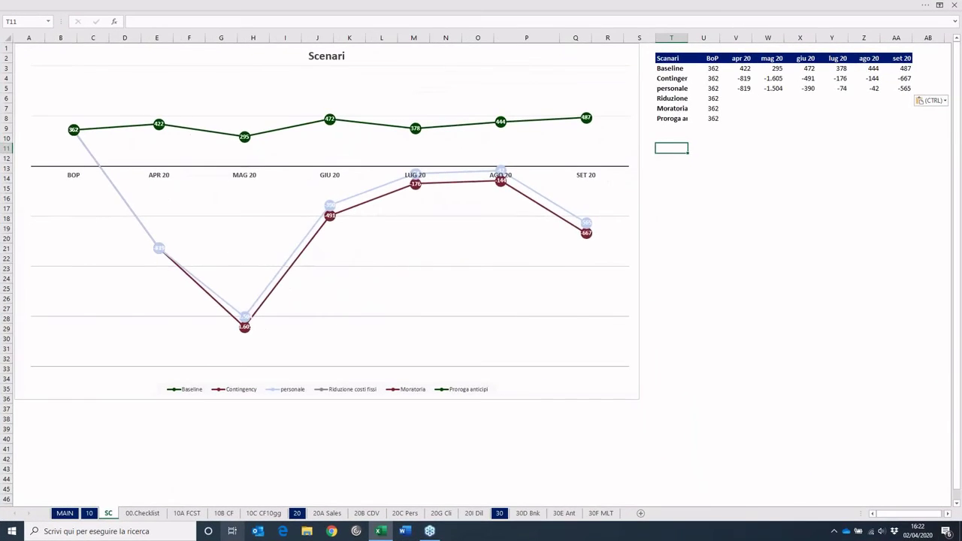
click(316, 471)
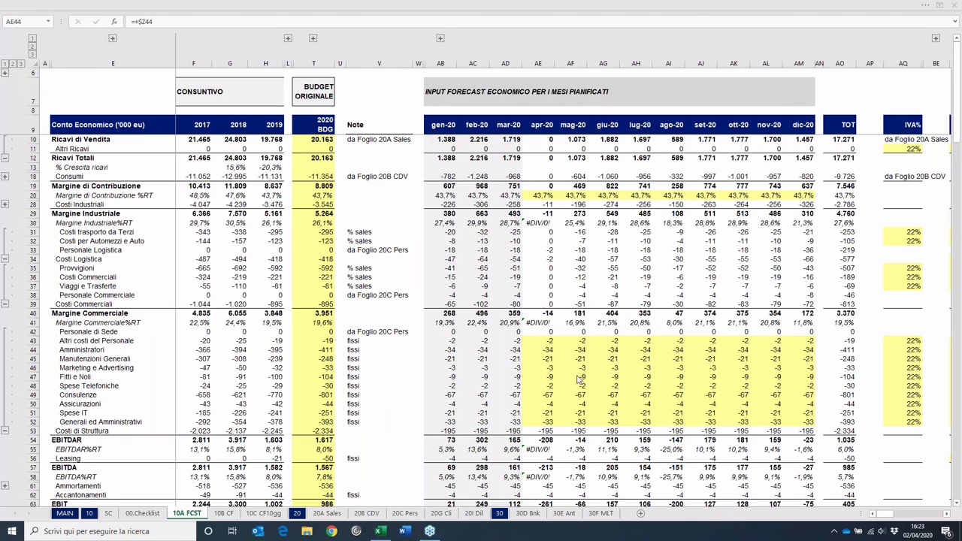
key(alt+Tab)
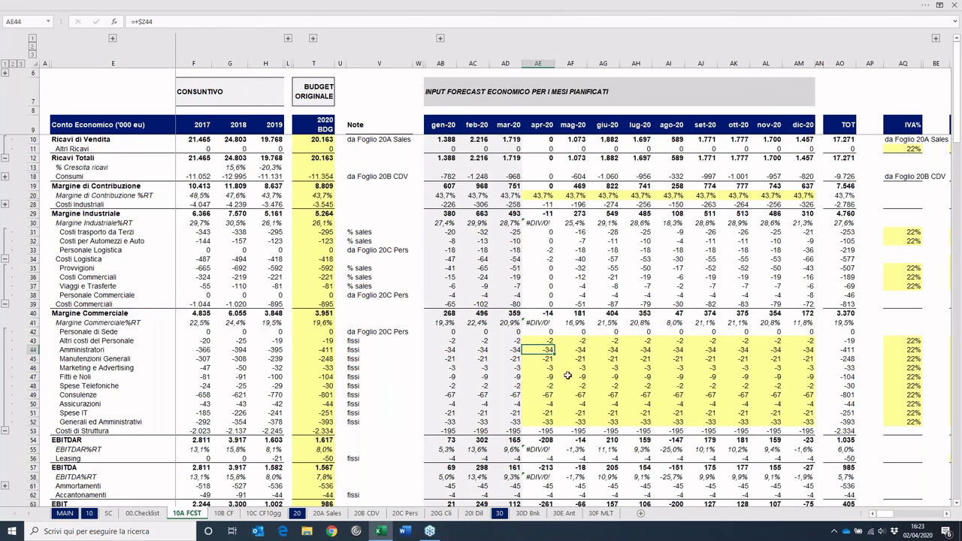
key(shift+Right)
key(shift+Right)
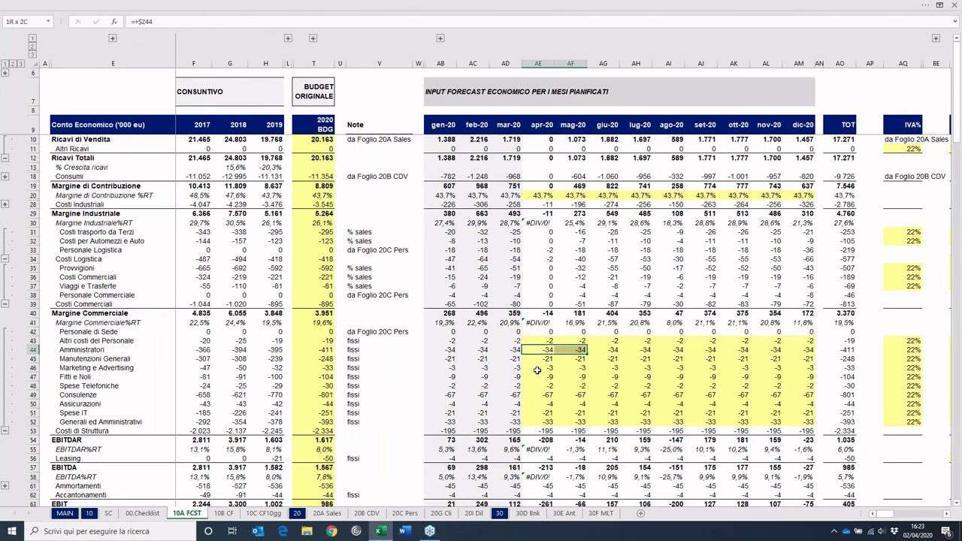
key(ctrl+v)
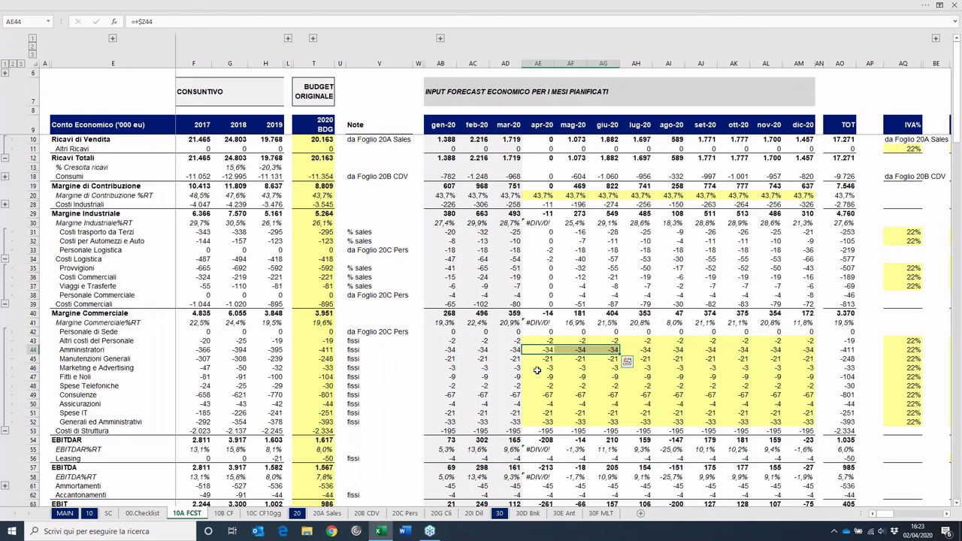
key(Delete)
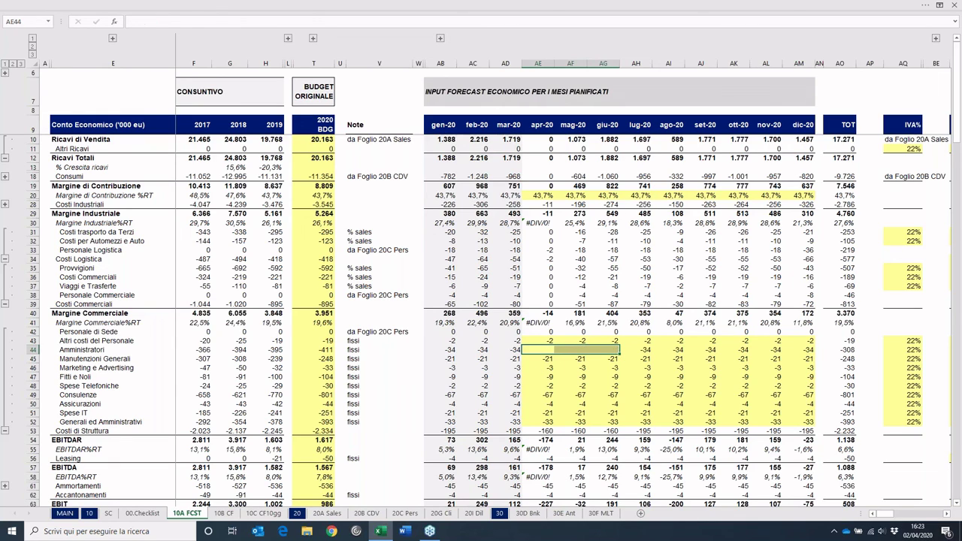
Step: Clear the Manutenzioni Generali costs for April to June on the 10A FCST sheet
click(538, 358)
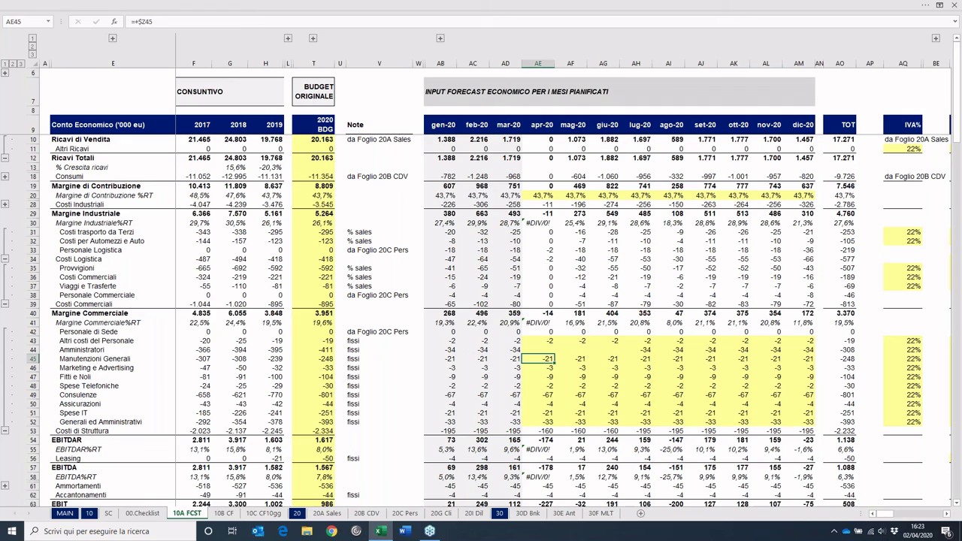
key(shift+Right)
key(shift+Right)
key(ctrl+v)
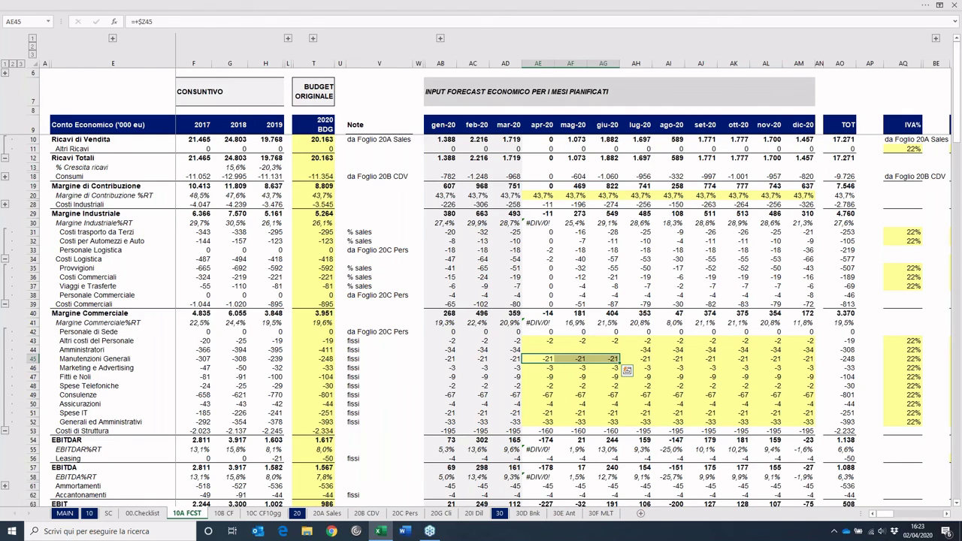
key(Delete)
Step: Set the Consulenze cost to -20 for April and copy it across to May and June
key(Down)
key(Down)
key(Down)
key(Down)
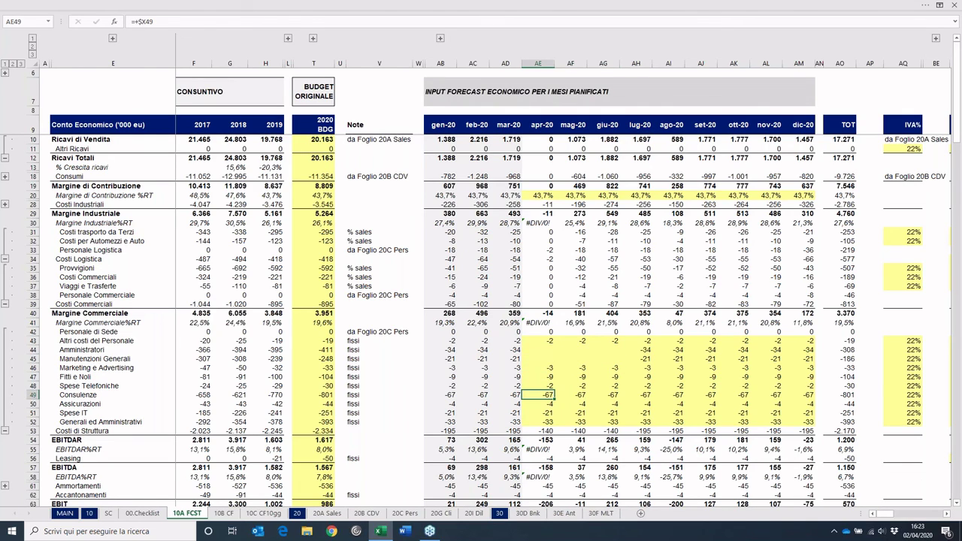
text(-20)
key(ctrl+Return)
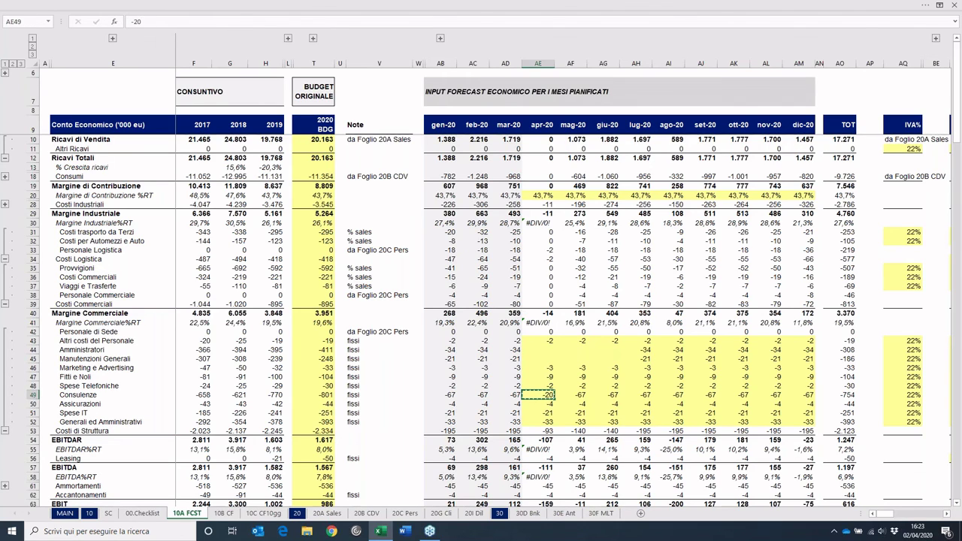
key(shift+Right)
key(shift+Right)
key(ctrl+v)
key(Escape)
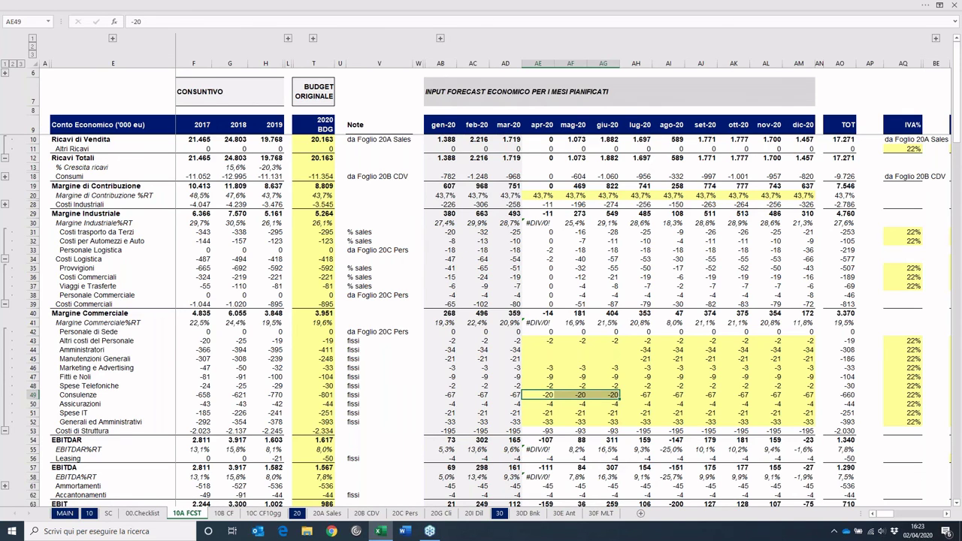
Step: Copy the April to September Fabbisogno (-) / Disponibilità (+) figures from 10B CF and paste them as values into the SC sheet's Riduzione costi fissi row
click(235, 515)
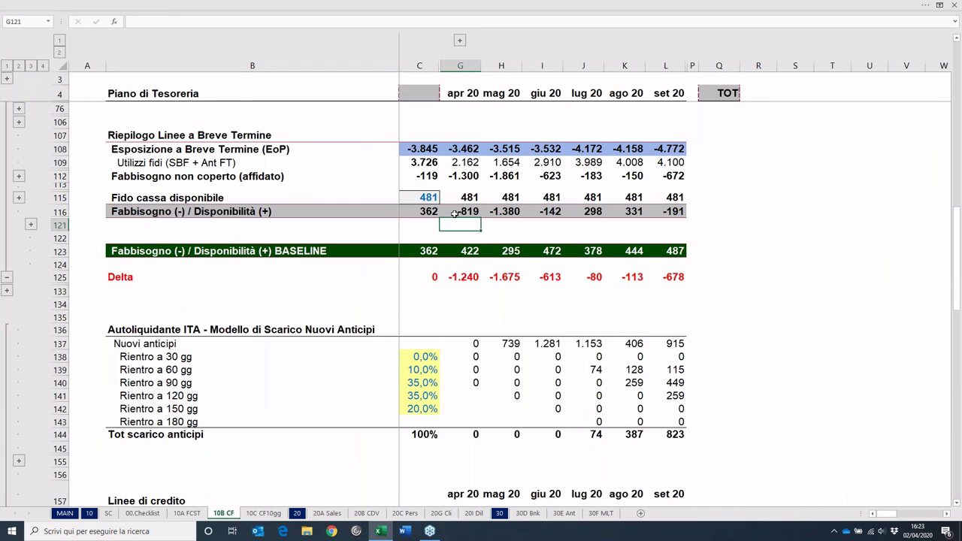
drag(460, 211, 669, 214)
key(ctrl+c)
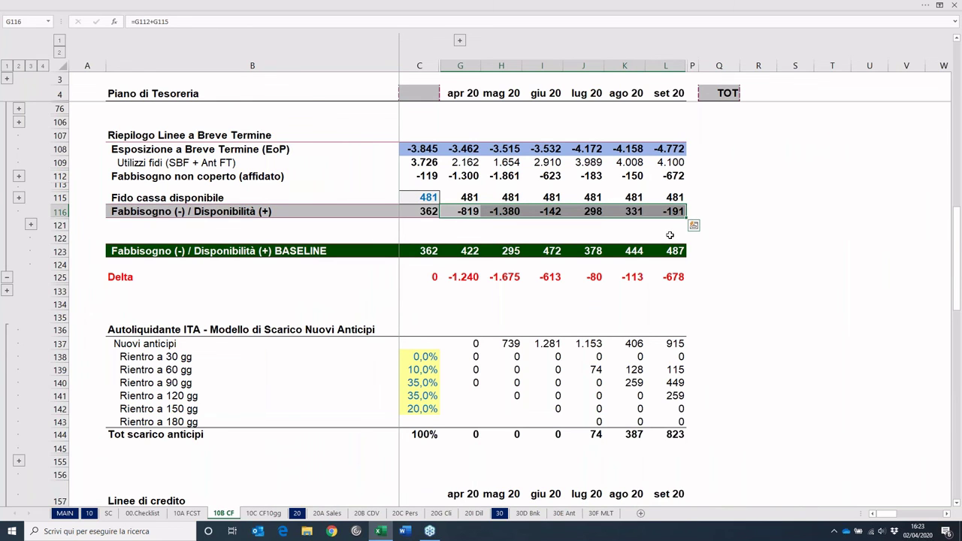
click(185, 515)
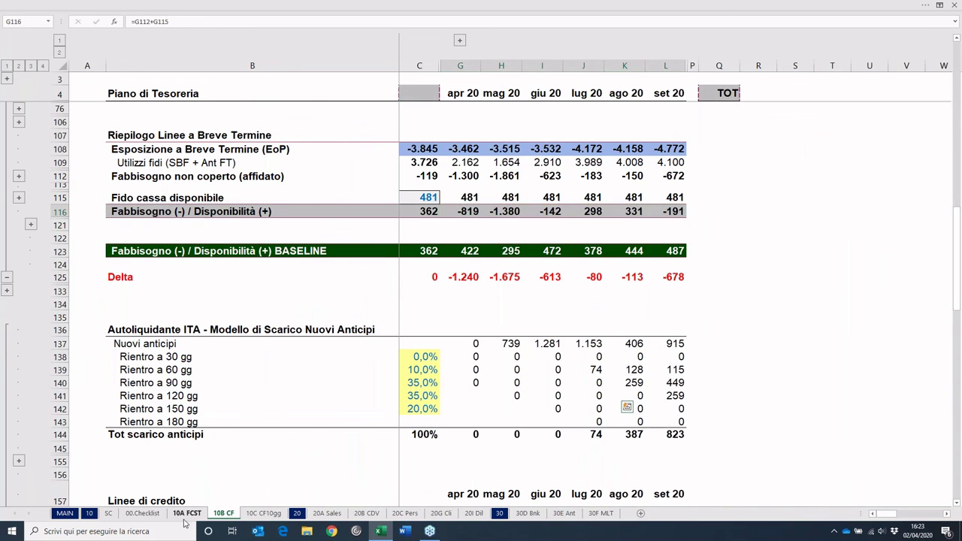
click(109, 514)
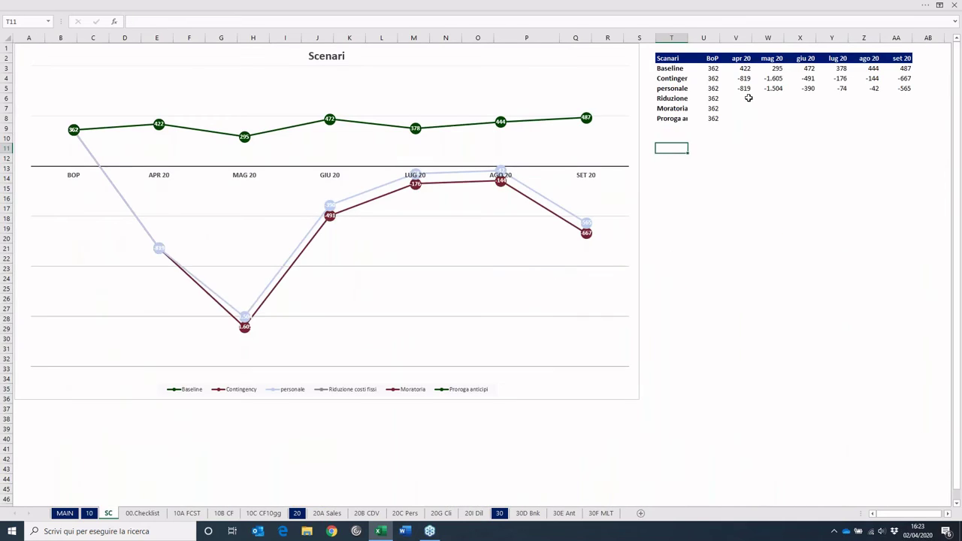
right_click(749, 98)
click(779, 153)
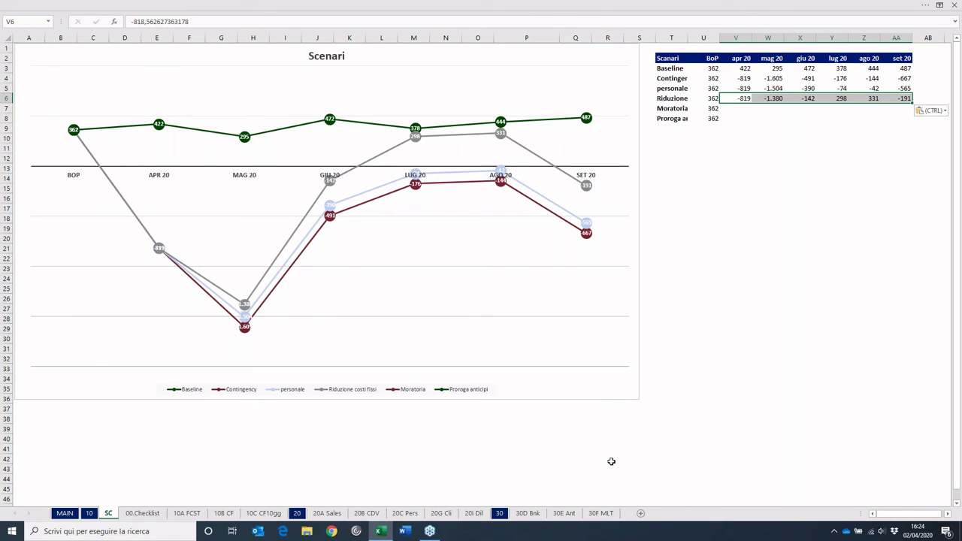
Step: In the Moratoria table on 30F MLT, link the April cells of MLT1 and MLT2 to the negative of each loan's April Quota capitale
click(602, 513)
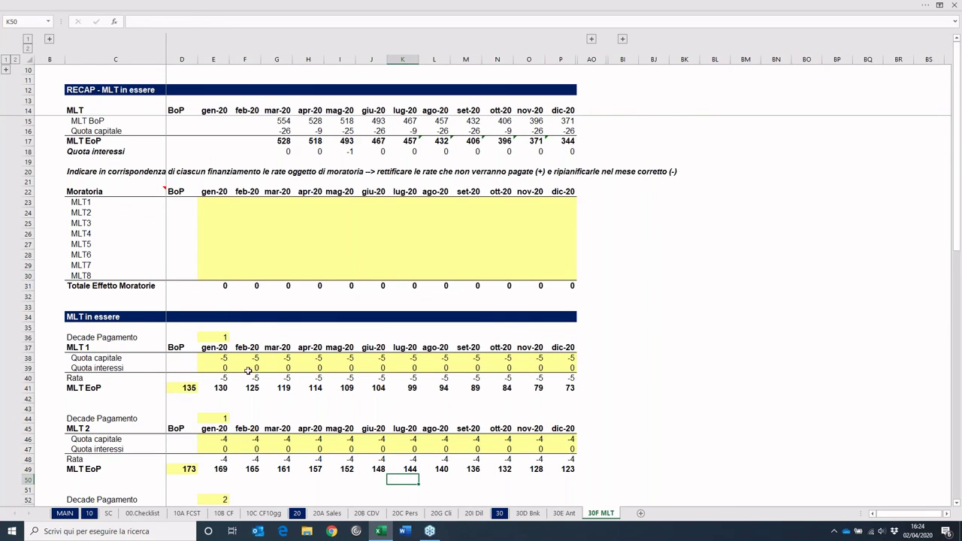
scroll(245, 374, down, 1)
scroll(247, 371, up, 1)
click(306, 201)
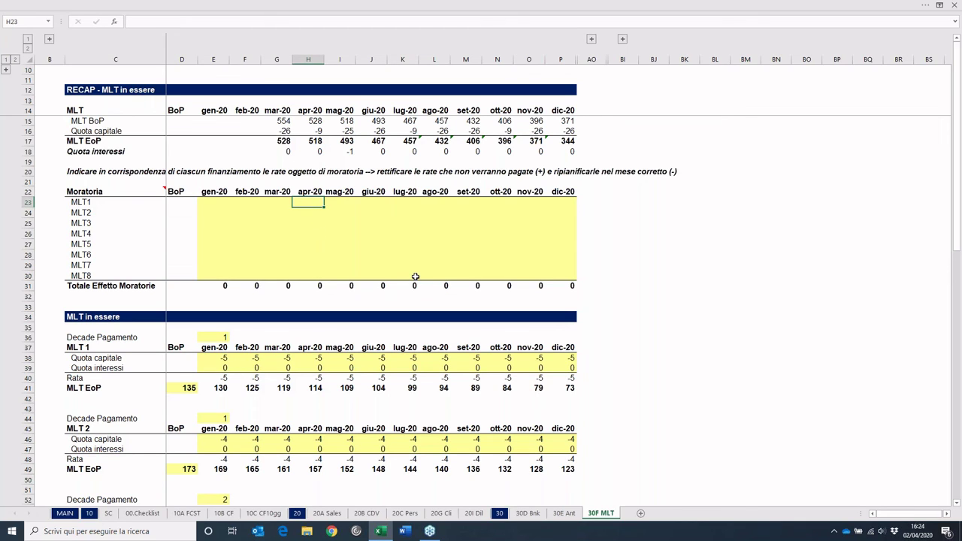
text(-)
click(315, 358)
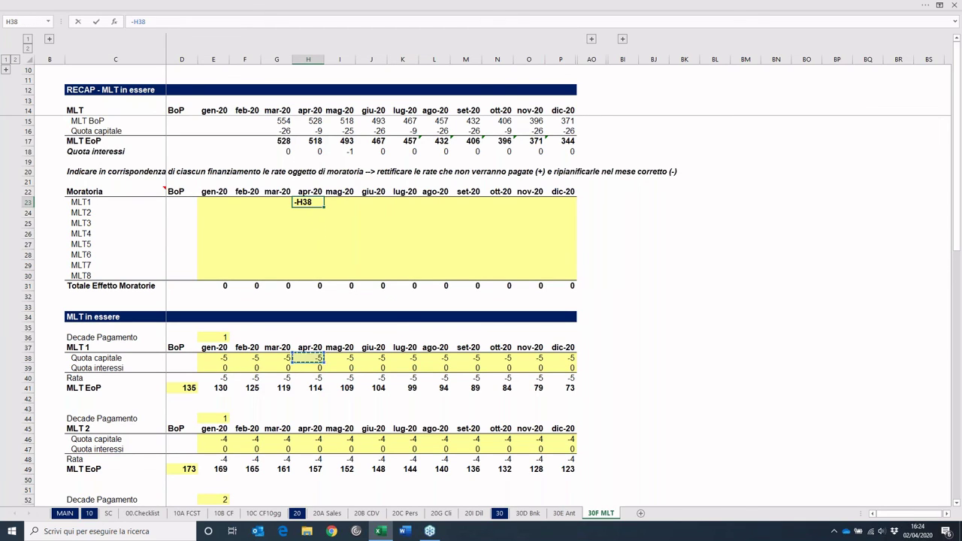
key(Return)
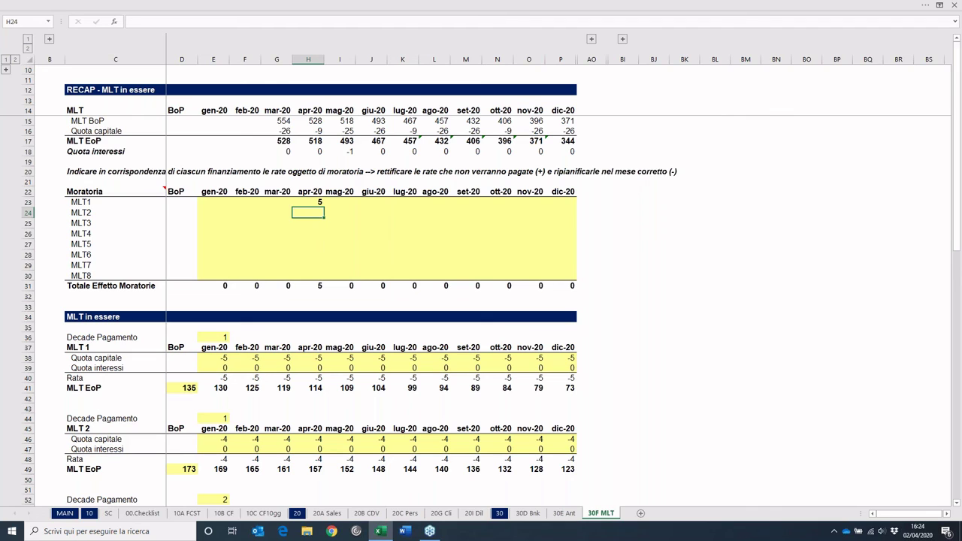
text(-)
click(315, 437)
key(Return)
Step: Link MLT3's April moratoria cell to its negated Quota capitale, then extend the MLT1 to MLT3 formulas through September
scroll(312, 285, down, 3)
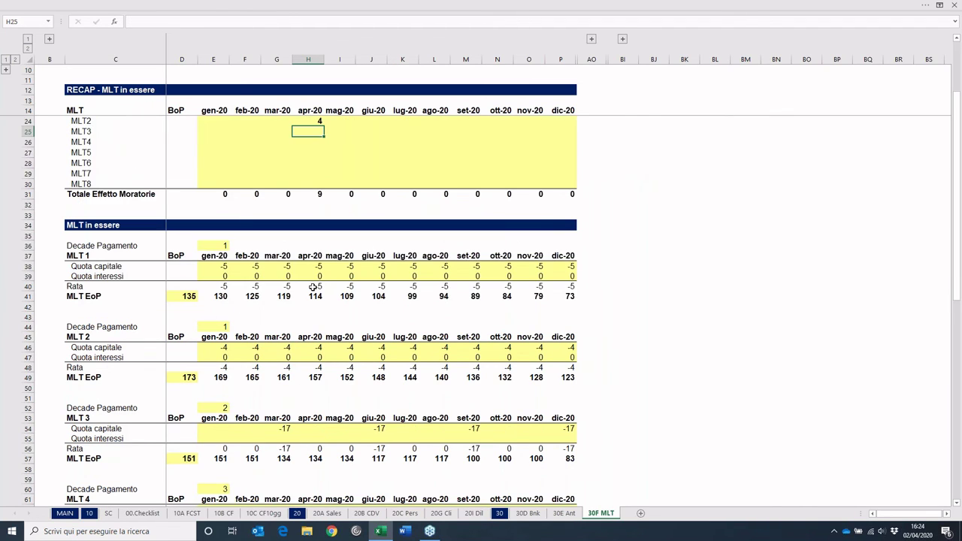
text(-)
click(313, 428)
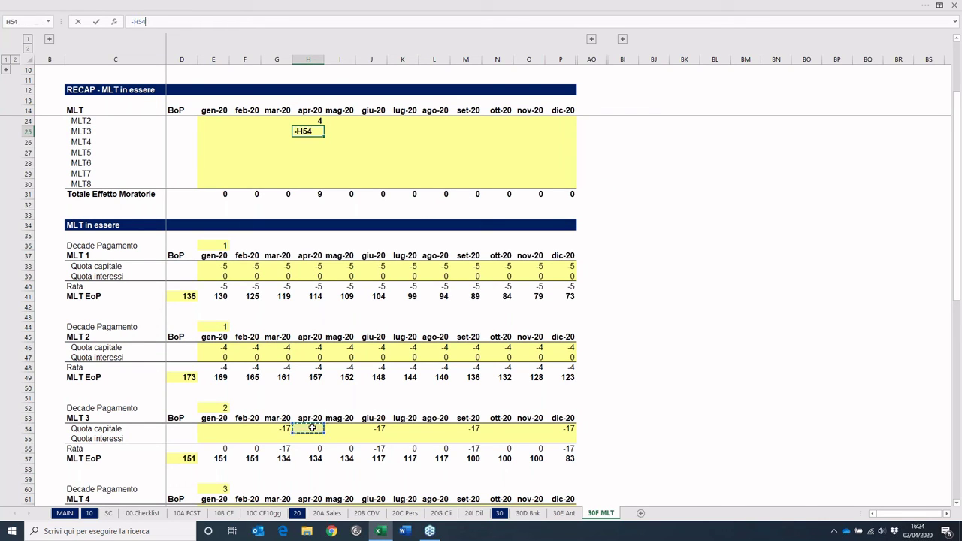
key(Return)
scroll(378, 185, up, 3)
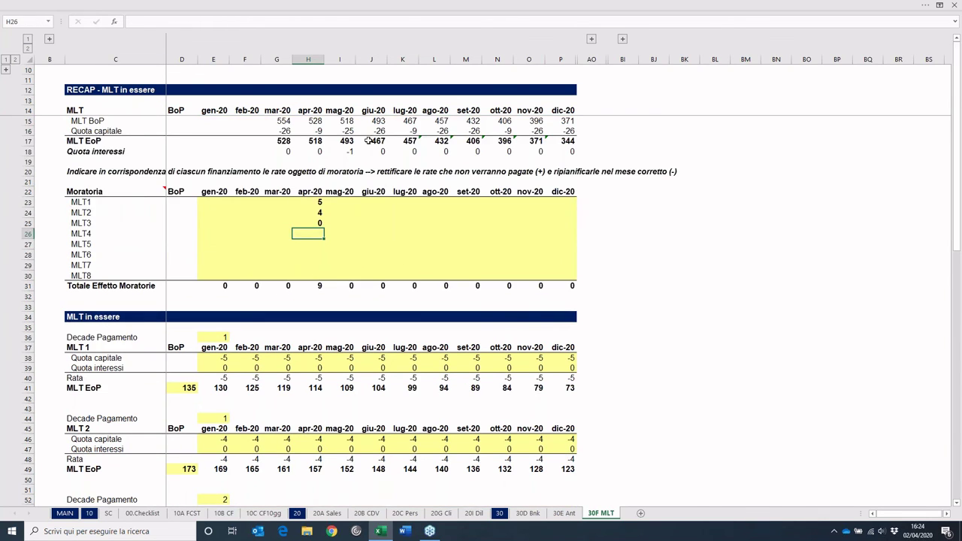
drag(314, 201, 485, 244)
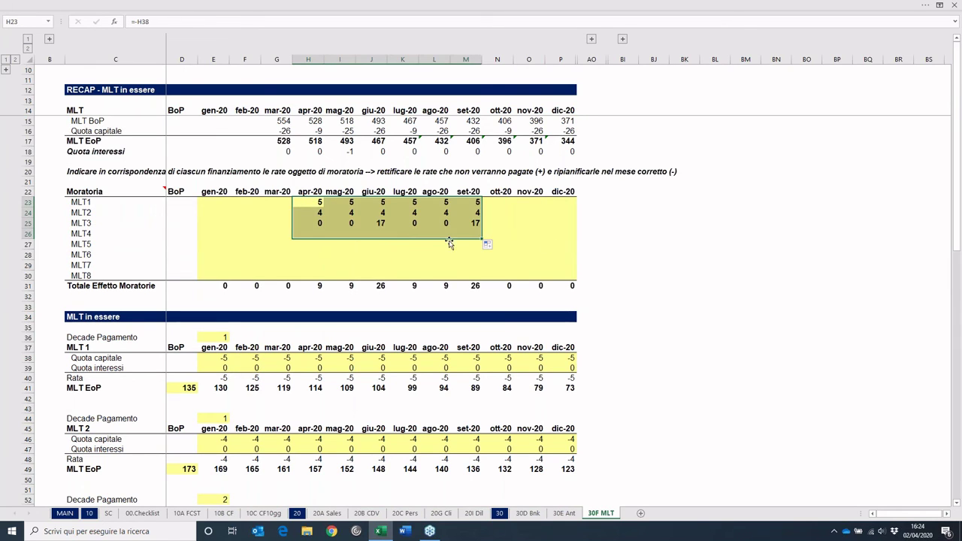
click(382, 224)
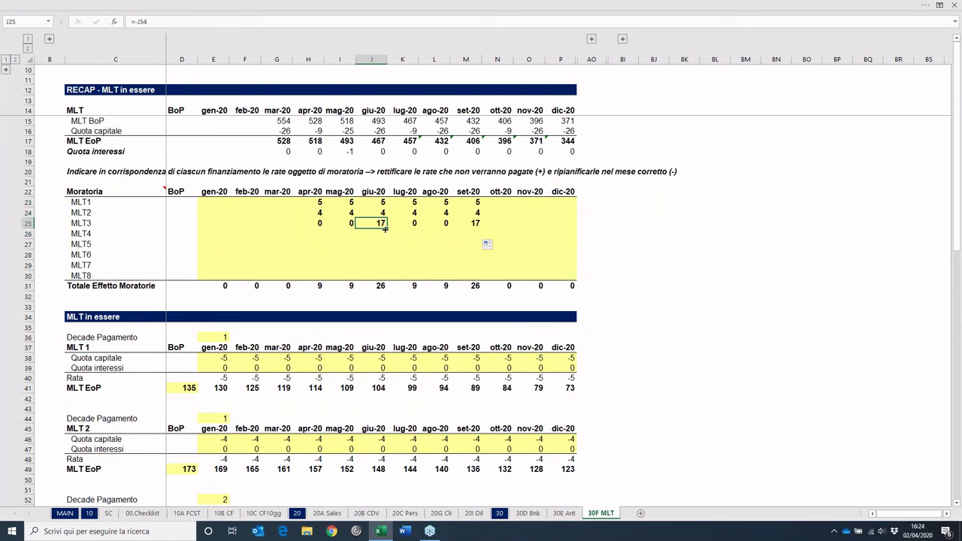
Step: Expand the Saldo Gestione Finanziaria detail on 10B CF and examine the June Quote capitali MLT and Impatto moratoria formulas
click(224, 513)
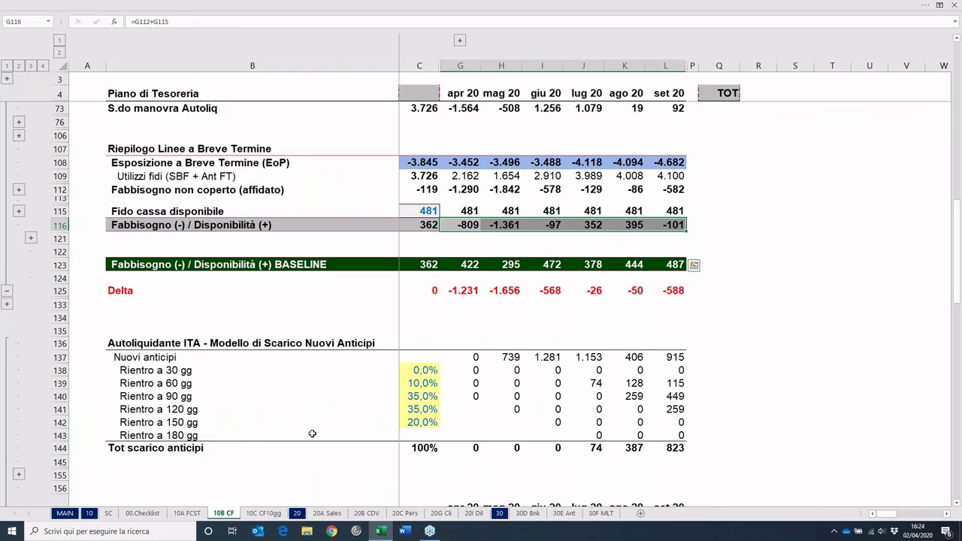
scroll(312, 433, up, 12)
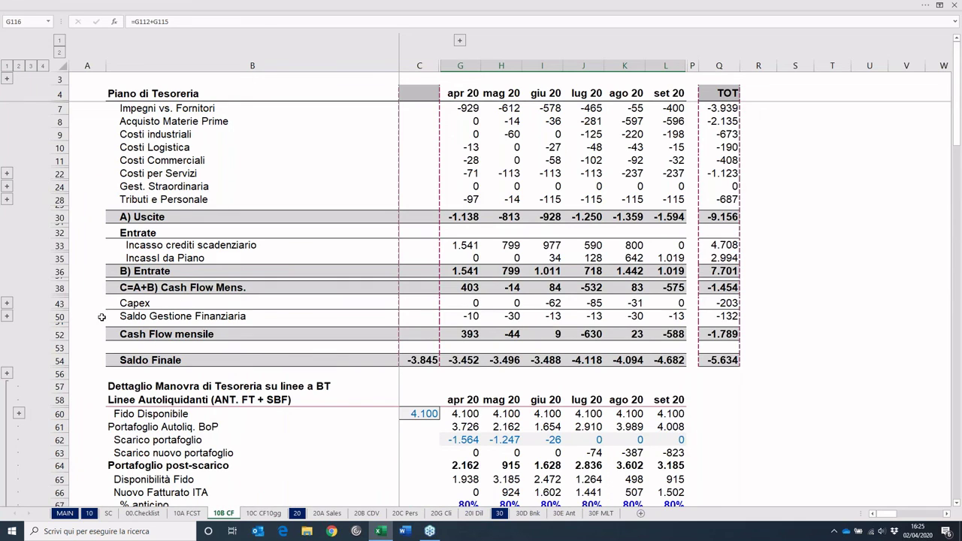
click(7, 317)
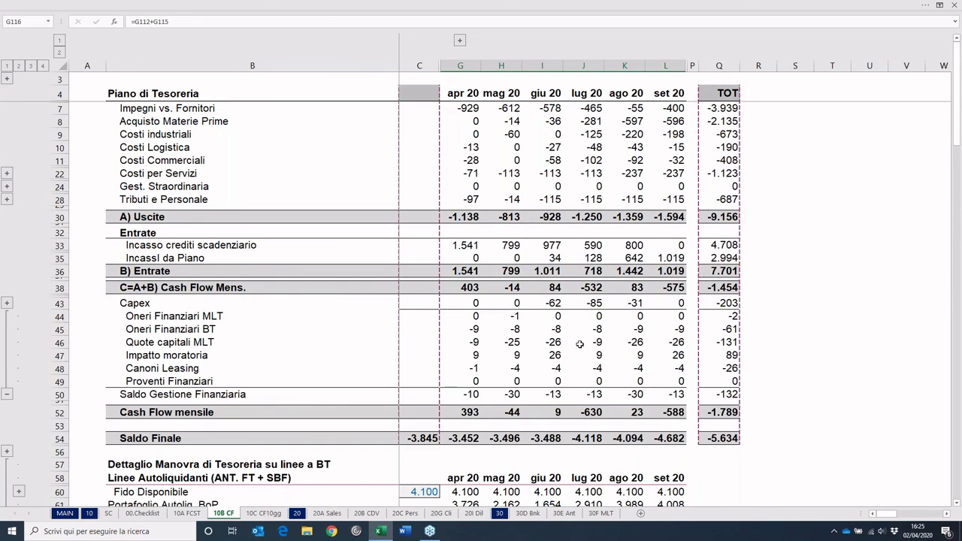
click(546, 342)
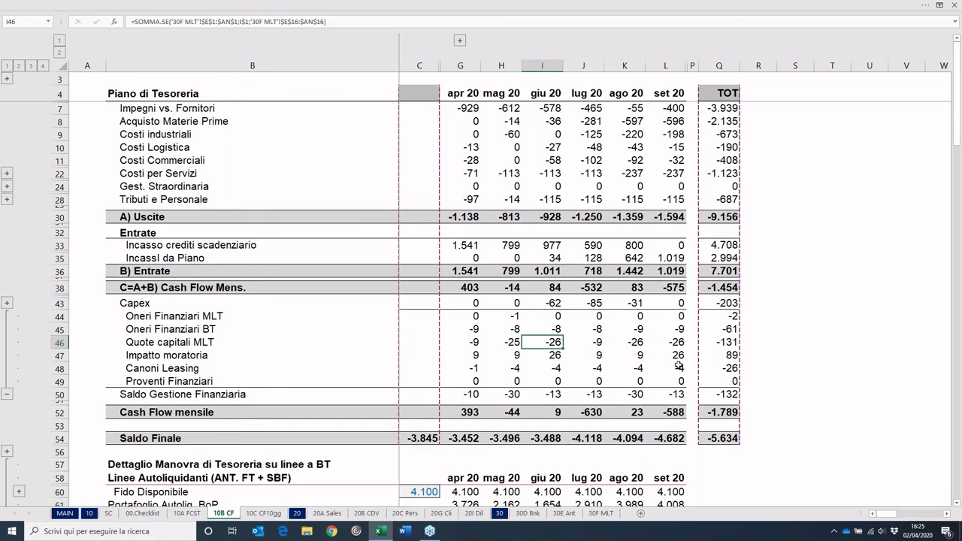
key(Down)
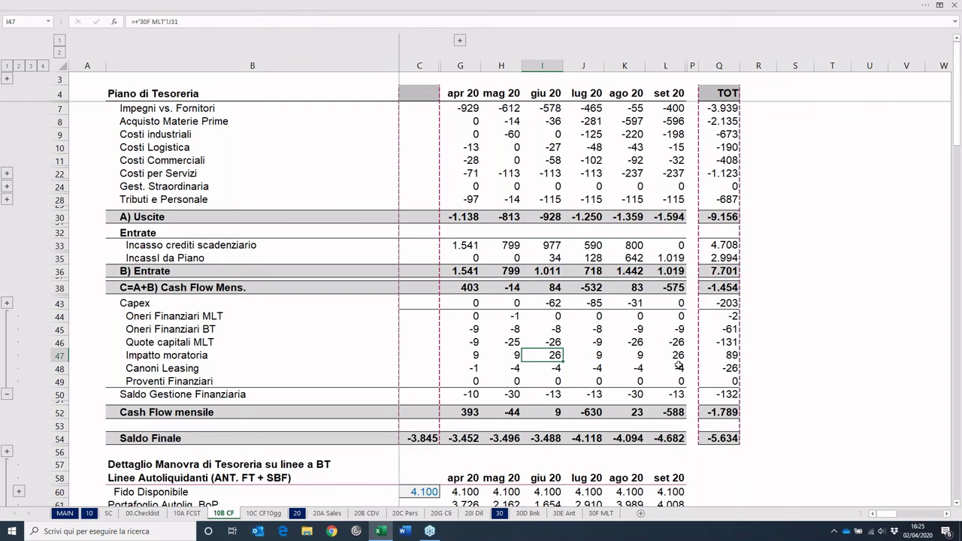
Step: Copy the April to September Fabbisogno (-) / Disponibilità (+) figures from 10B CF and paste them as values into the SC sheet's Moratoria row
scroll(676, 365, down, 4)
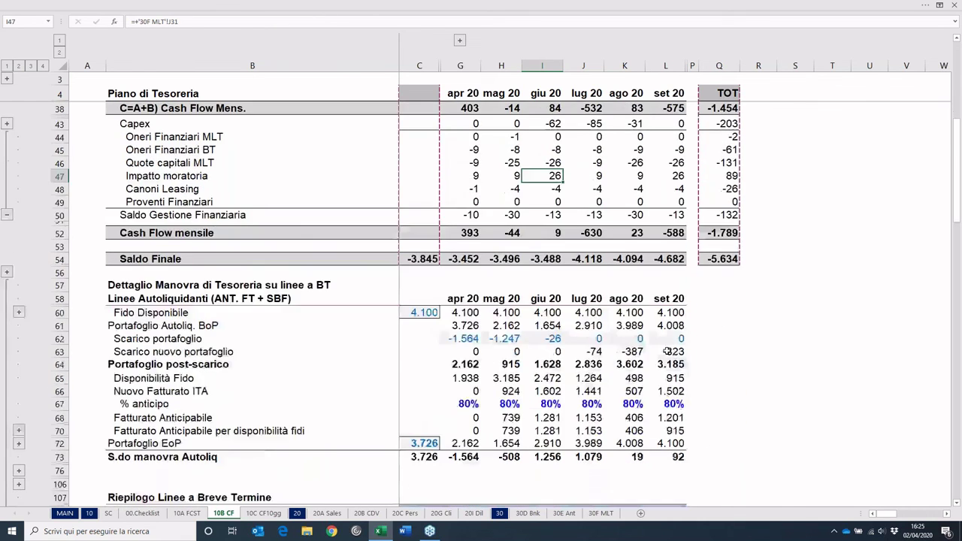
scroll(668, 351, down, 9)
drag(451, 225, 681, 230)
key(ctrl+c)
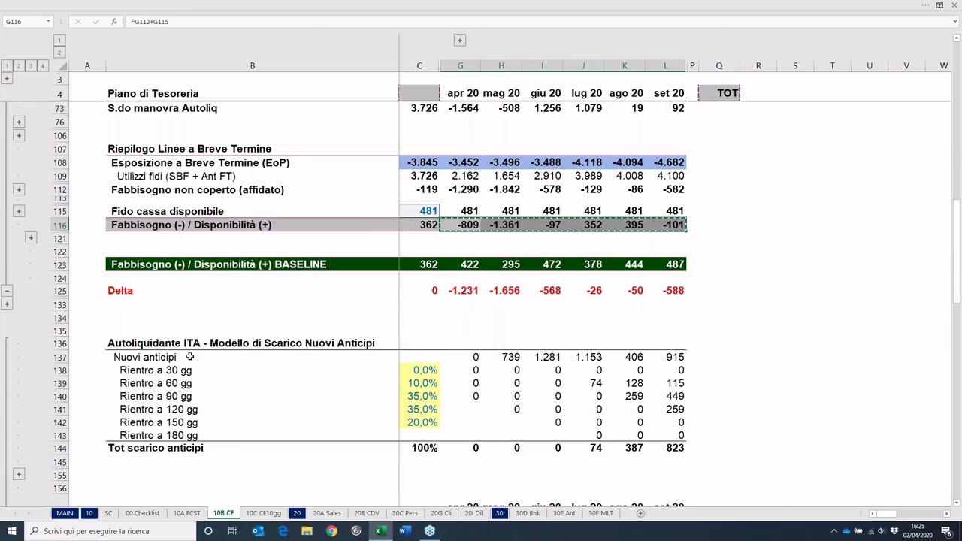
click(154, 515)
click(109, 513)
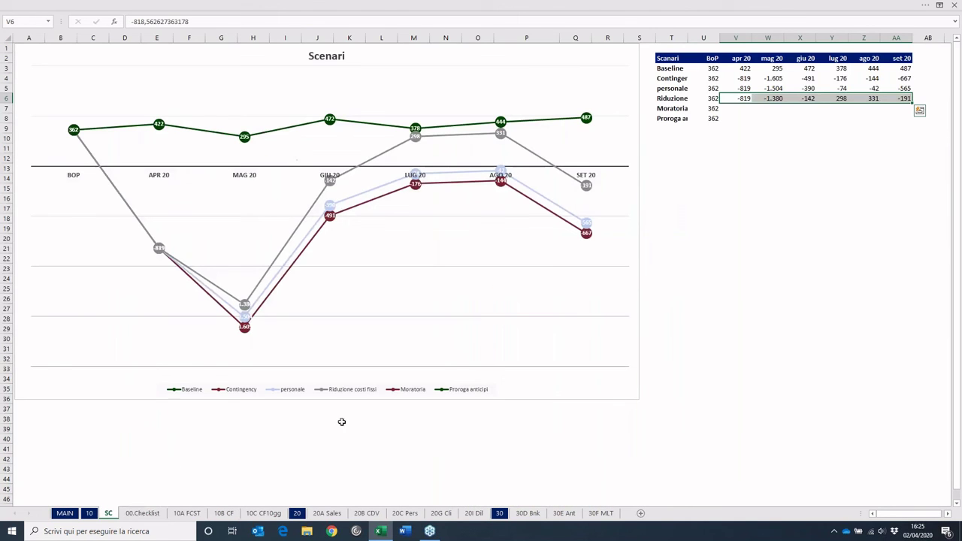
right_click(738, 110)
click(774, 160)
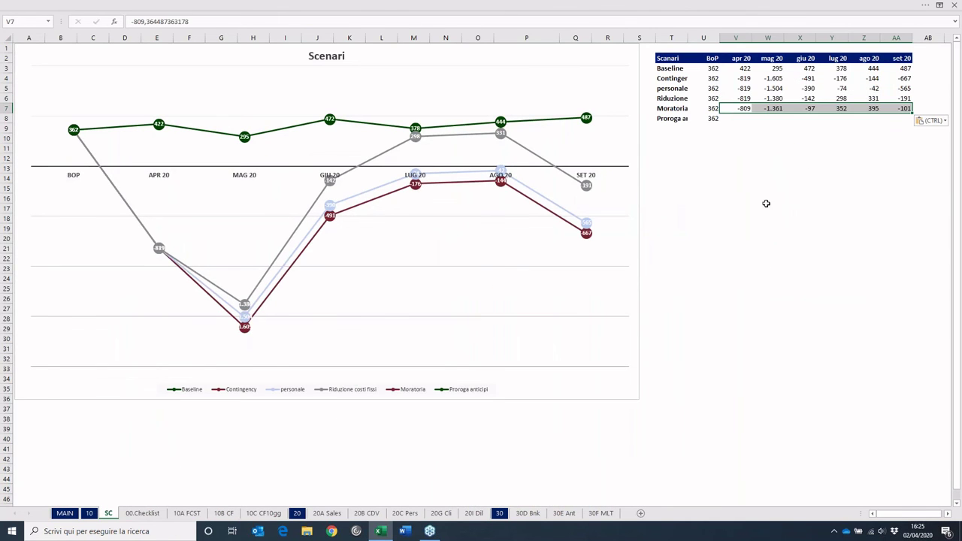
click(742, 127)
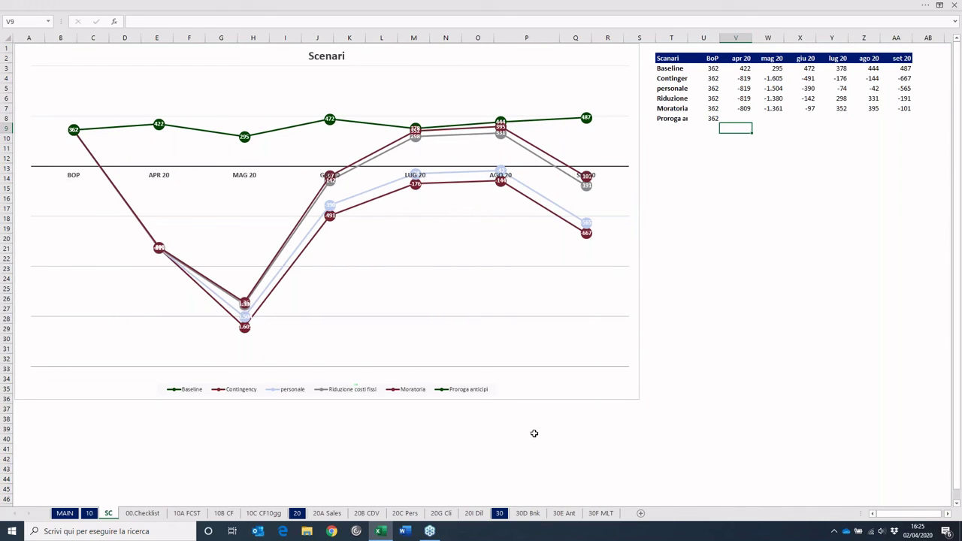
Step: On 30E Ant, set the first advance's Scadenza pianificata to its original due date plus 60 days with the formula +M19+60
click(565, 514)
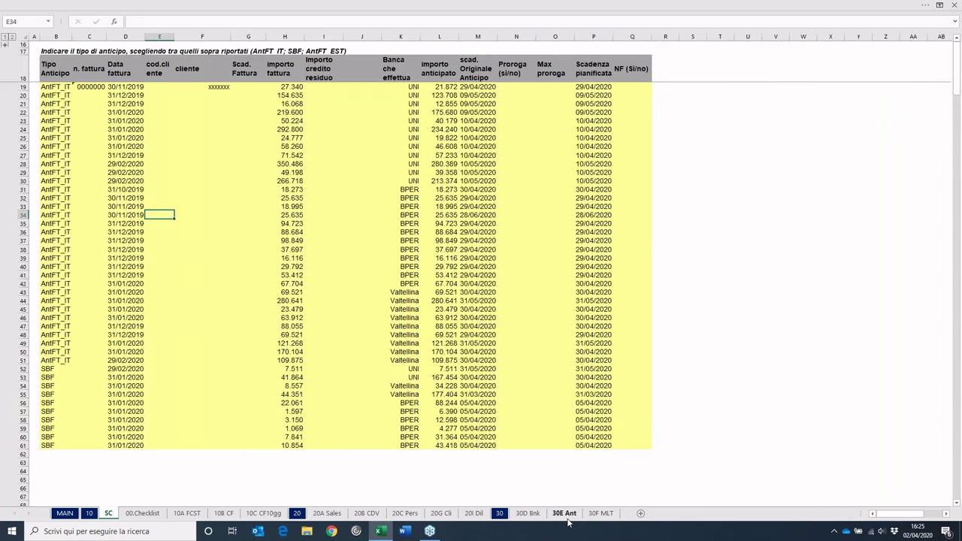
click(585, 89)
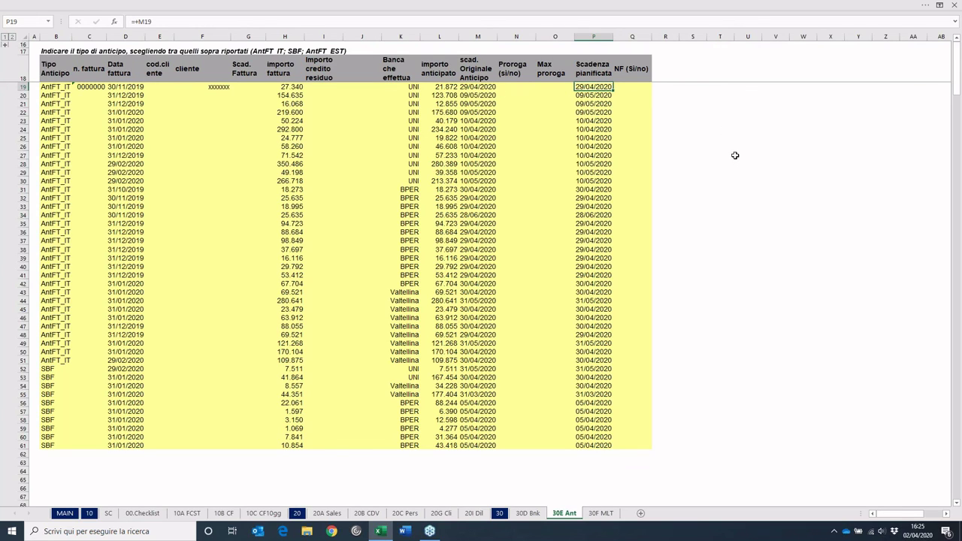
text(+M19)
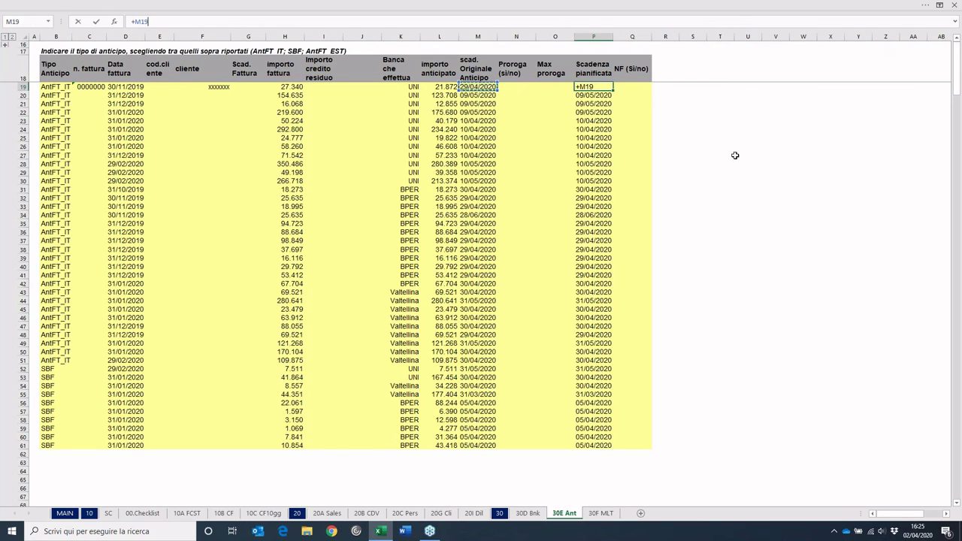
text(+60)
key(ctrl+Return)
Step: Copy the 60-day extension formula down the Scadenza pianificata column to row 30, covering the UNI AntFT_IT advances
key(ctrl+c)
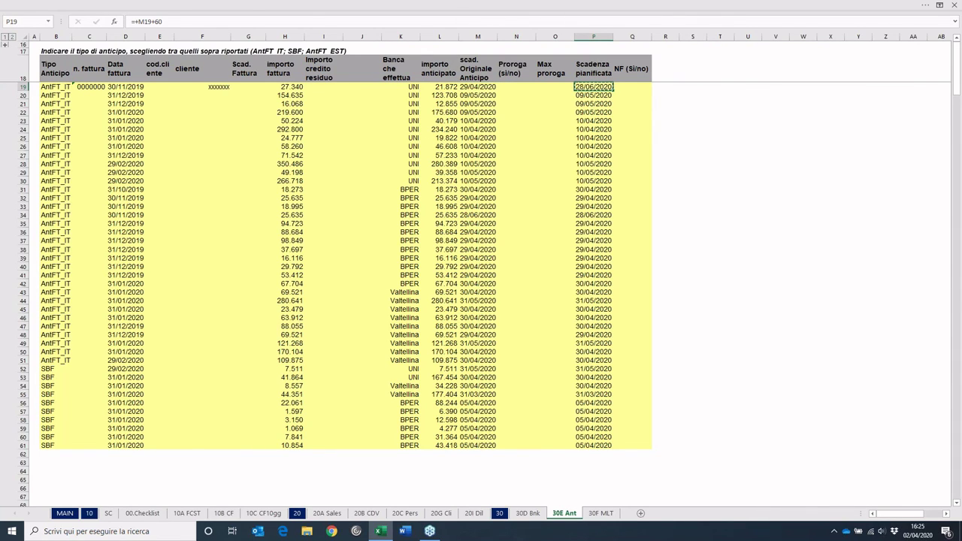
key(shift+Down)
key(shift+Down)
key(shift+Down)
key(shift+Down)
key(shift+Down)
key(shift+Down)
key(shift+Down)
key(shift+Down)
key(shift+Down)
key(shift+Down)
key(shift+Down)
key(ctrl+v)
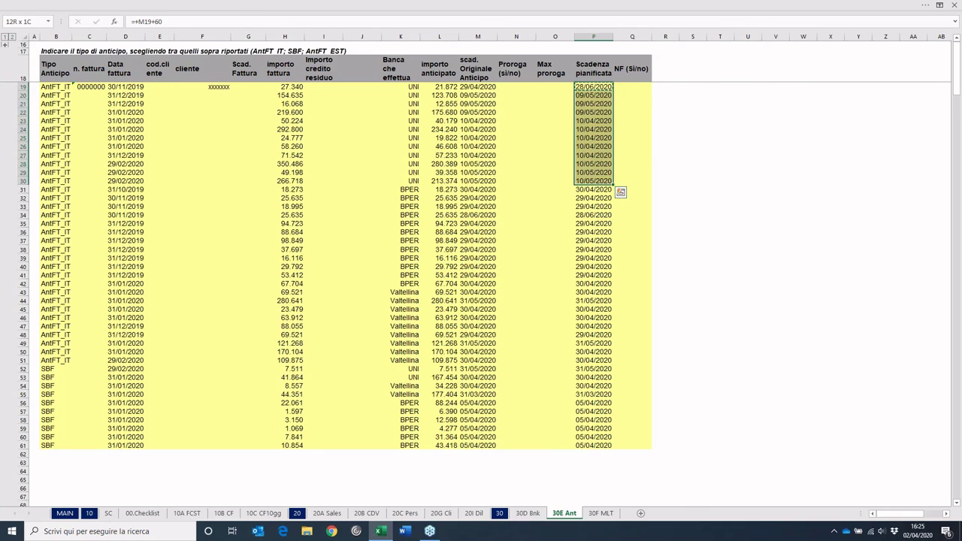
key(Escape)
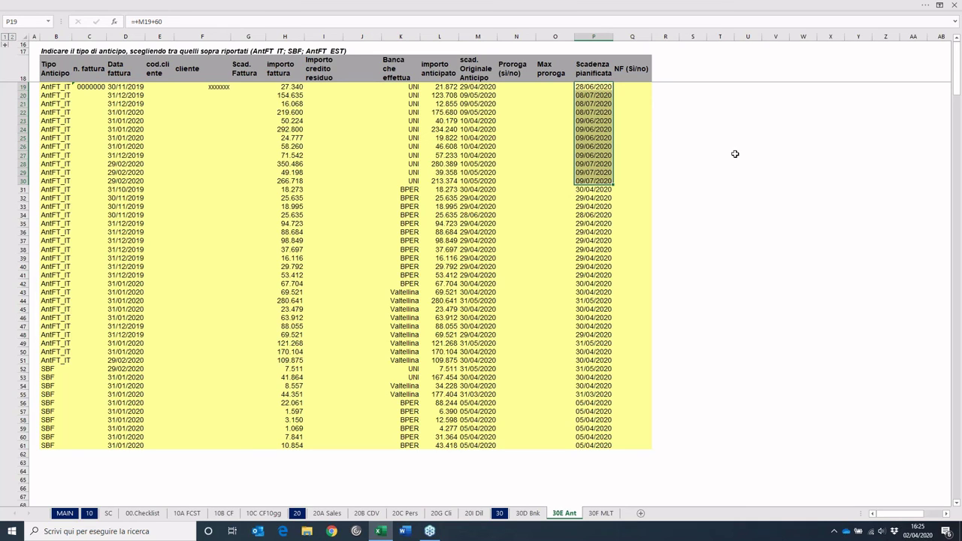
Step: Copy the April to September Fabbisogno (-) / Disponibilità (+) figures from 10B CF and paste them as values into the SC sheet's Proroga anticipi row
click(222, 513)
scroll(527, 322, up, 1)
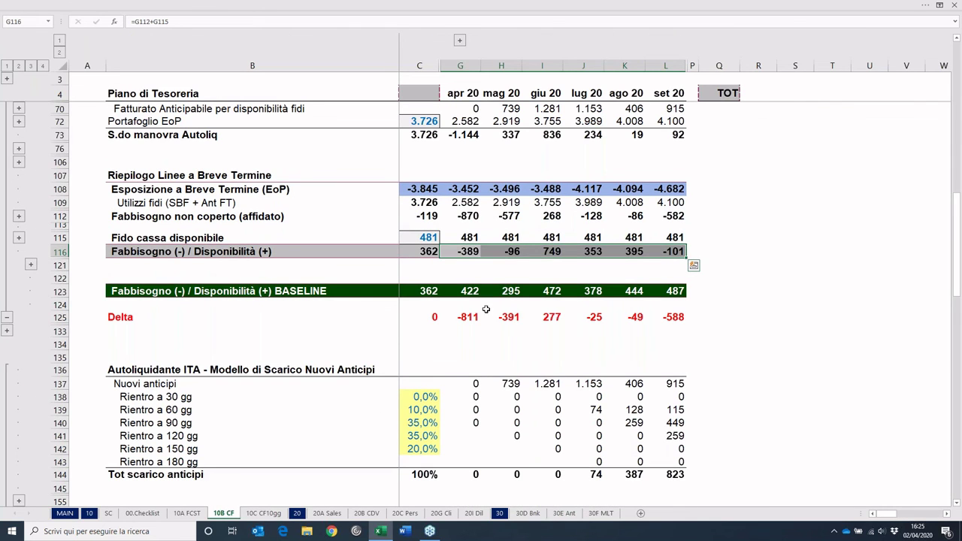
key(Down)
key(Right)
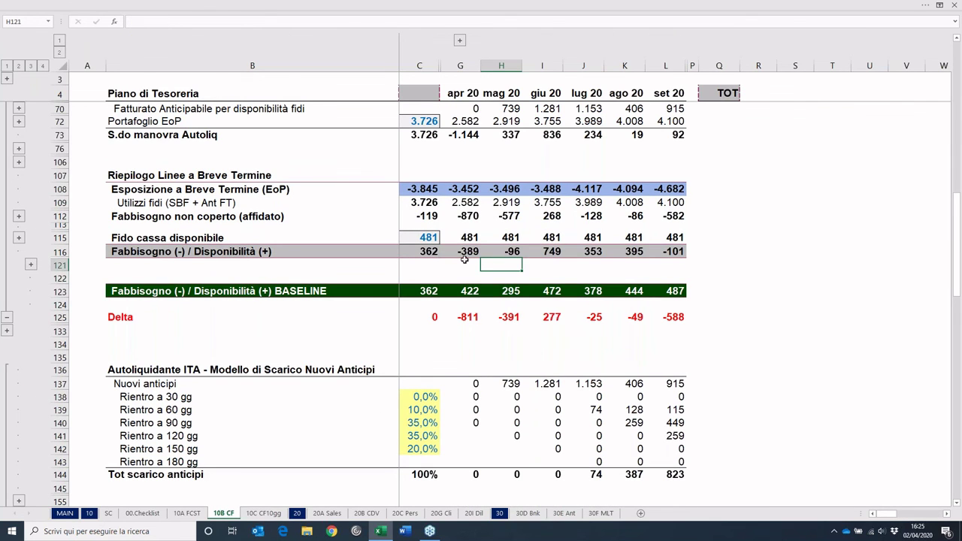
drag(465, 252, 666, 252)
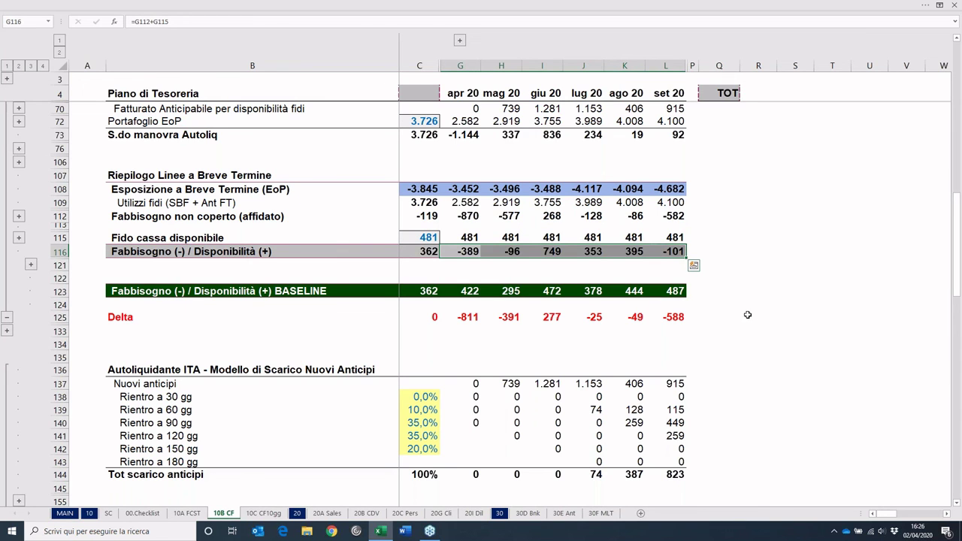
key(ctrl+c)
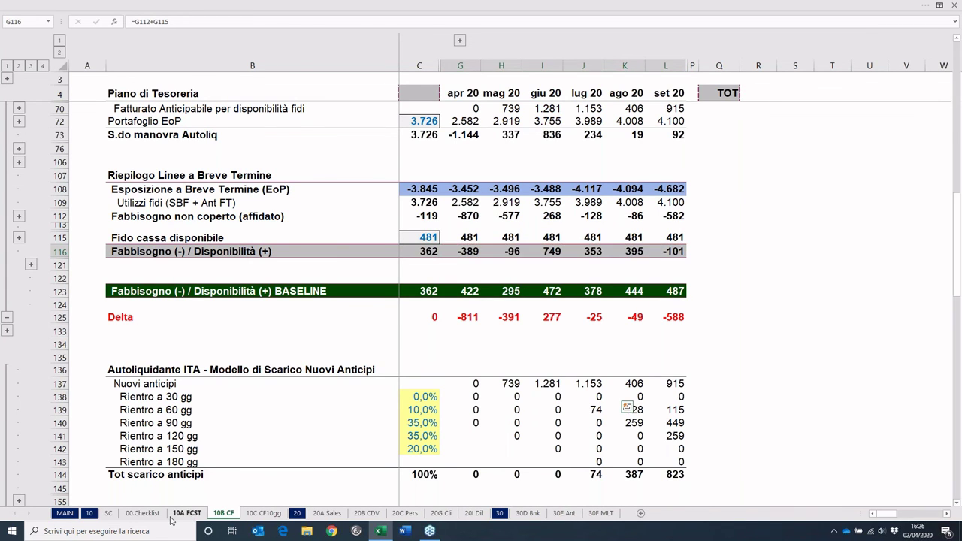
click(184, 513)
click(150, 516)
click(108, 513)
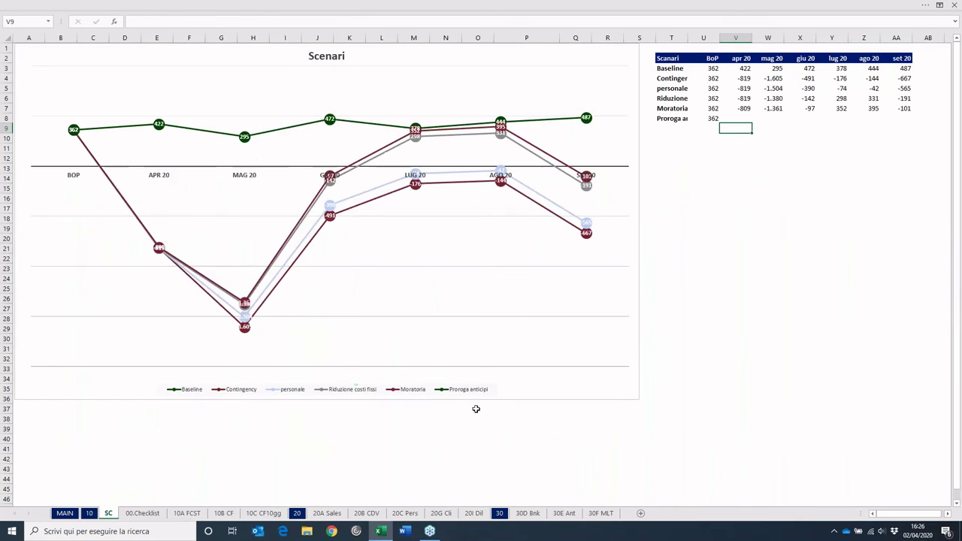
right_click(739, 122)
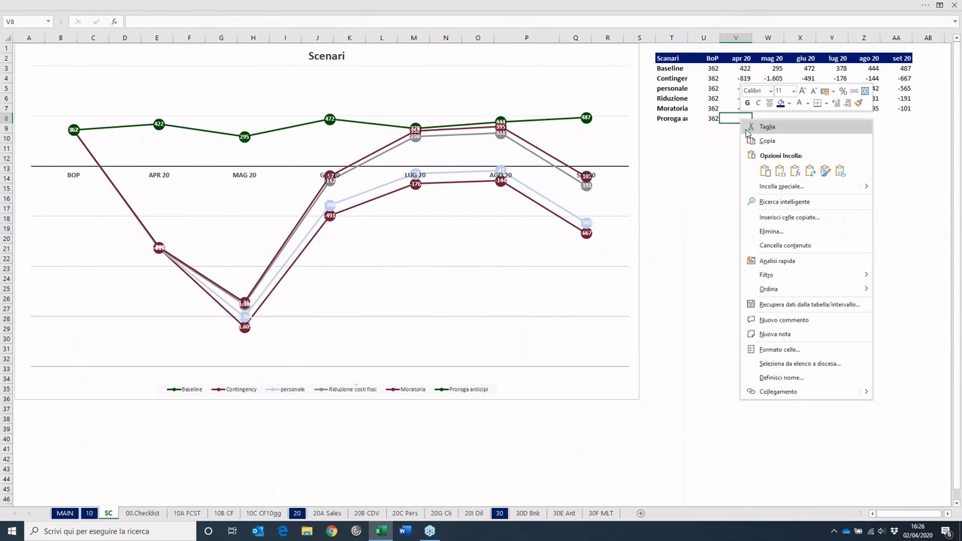
click(779, 170)
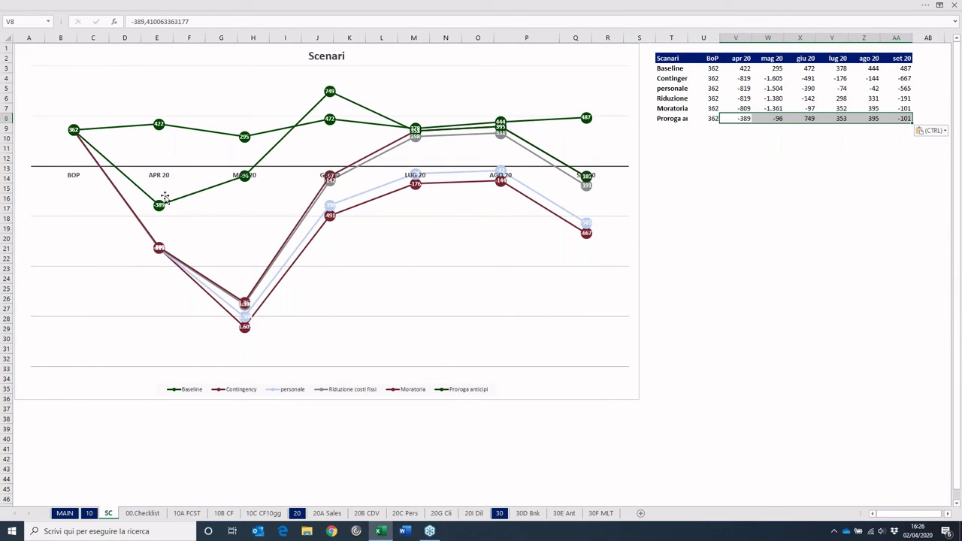
key(Escape)
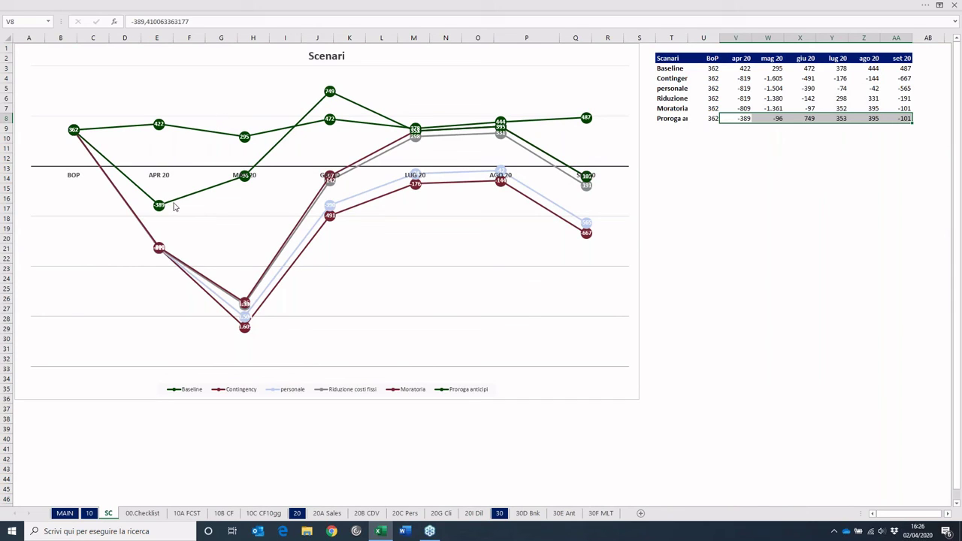